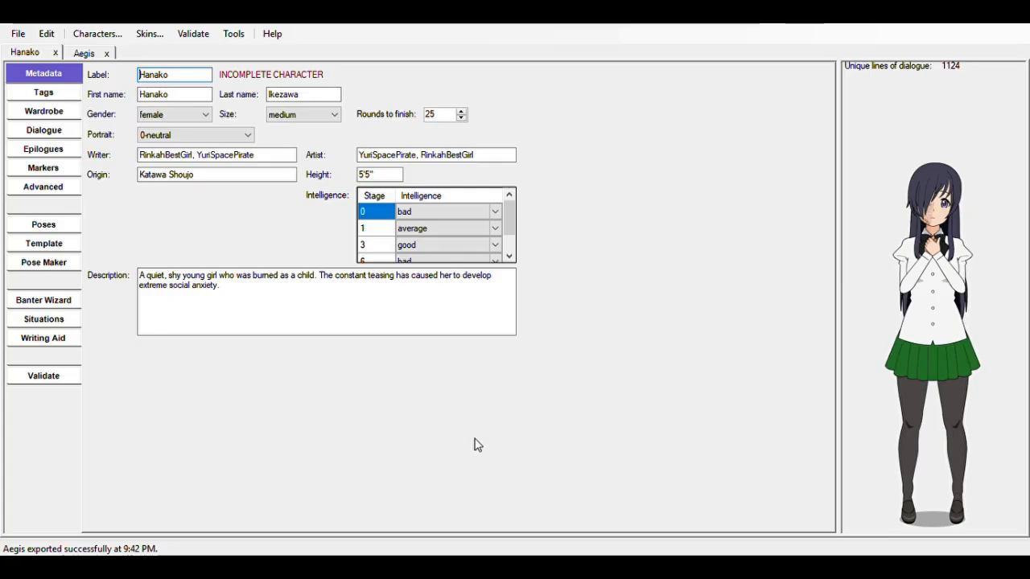
Create a new character with the name elma.
{"action": "left_click", "coordinate": [93, 34]}
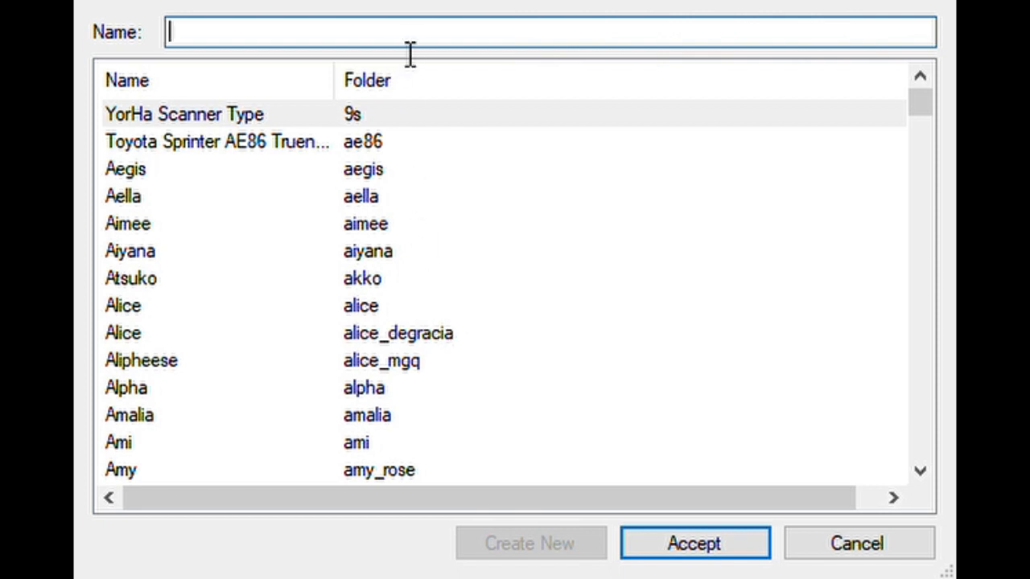
{"action": "type", "text": "E"}
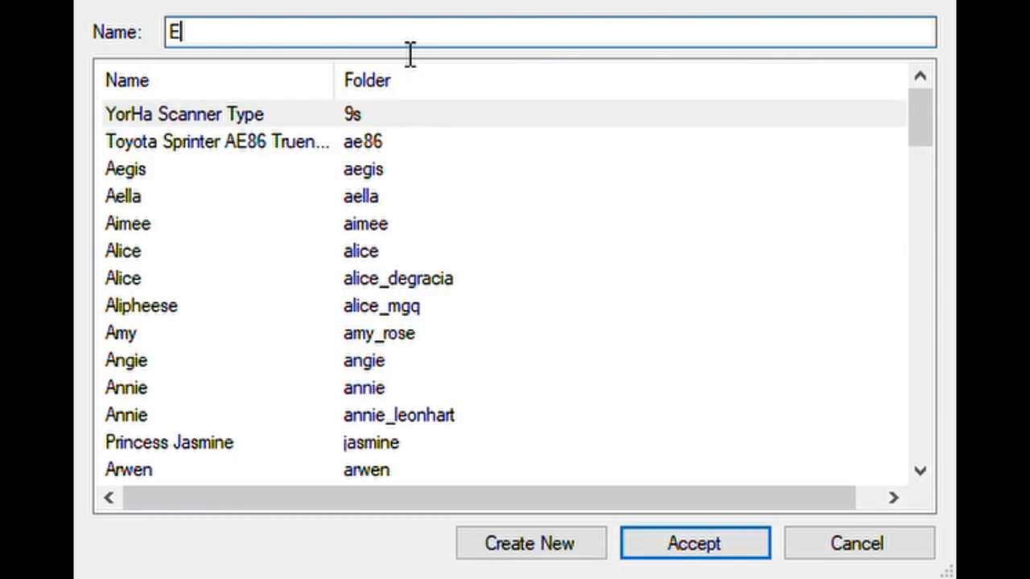
{"action": "key", "text": "BackSpace"}
{"action": "type", "text": "elma"}
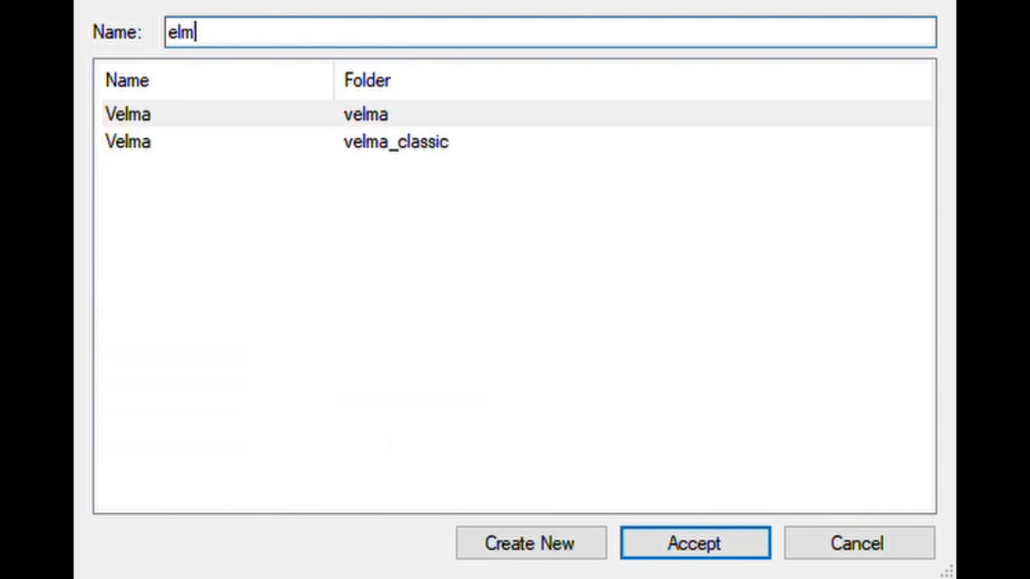
{"action": "left_click", "coordinate": [543, 544]}
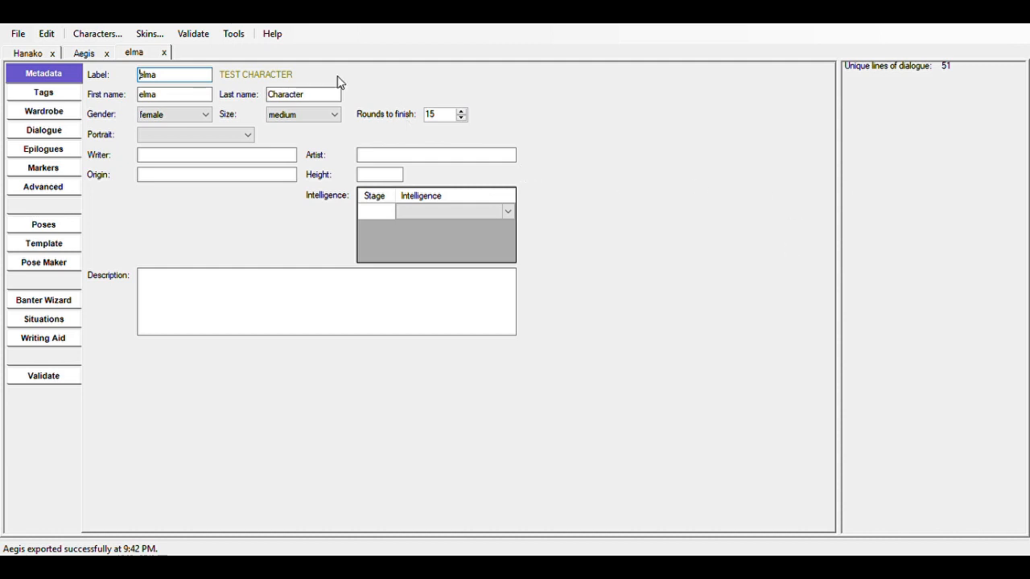
Capitalize the label and first name as Elma and clear the last name.
{"action": "left_click_drag", "start_coordinate": [140, 76], "coordinate": [134, 95]}
{"action": "type", "text": "E"}
{"action": "type", "text": "E"}
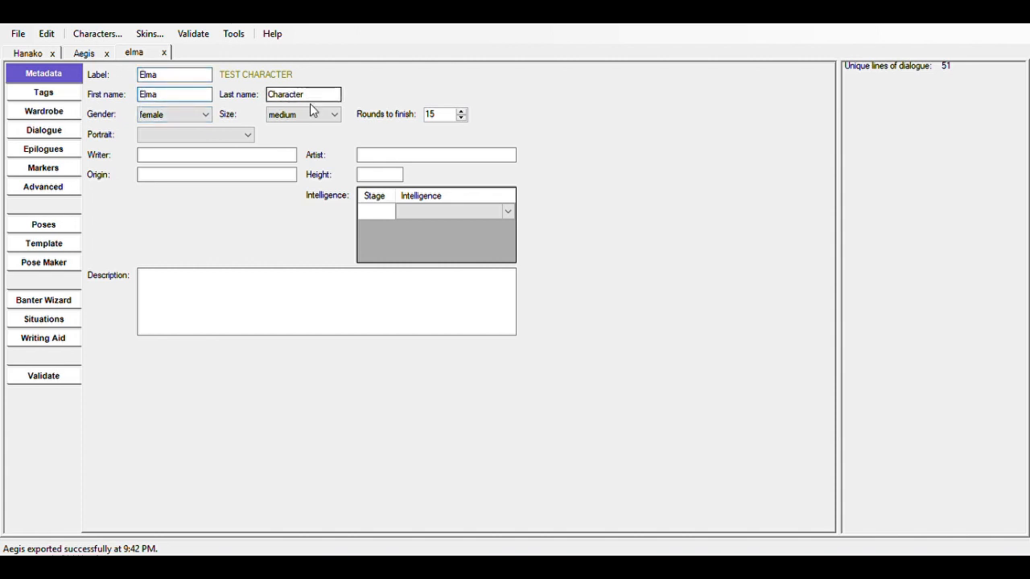
{"action": "left_click_drag", "start_coordinate": [313, 103], "coordinate": [269, 94]}
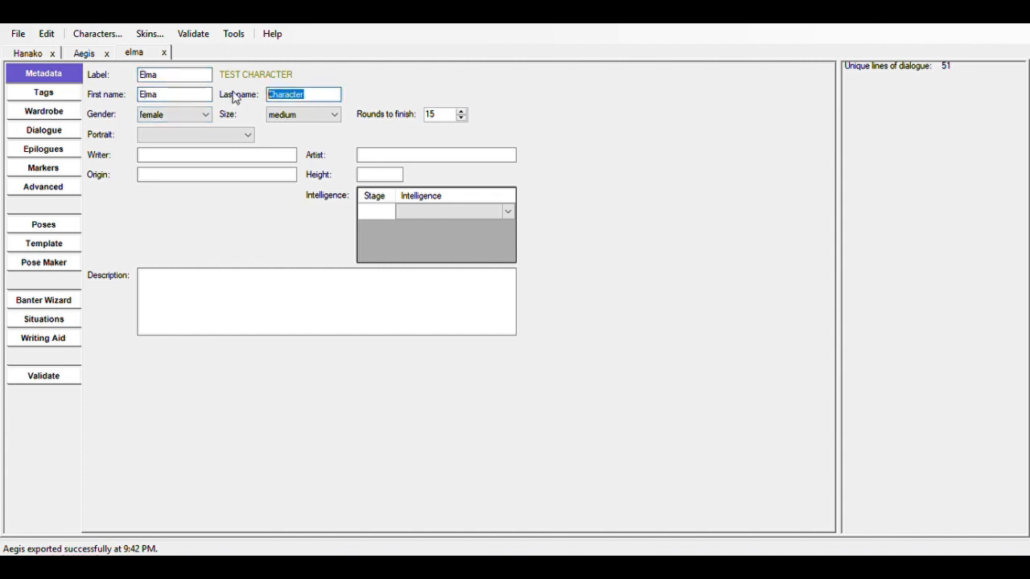
{"action": "key", "text": "BackSpace"}
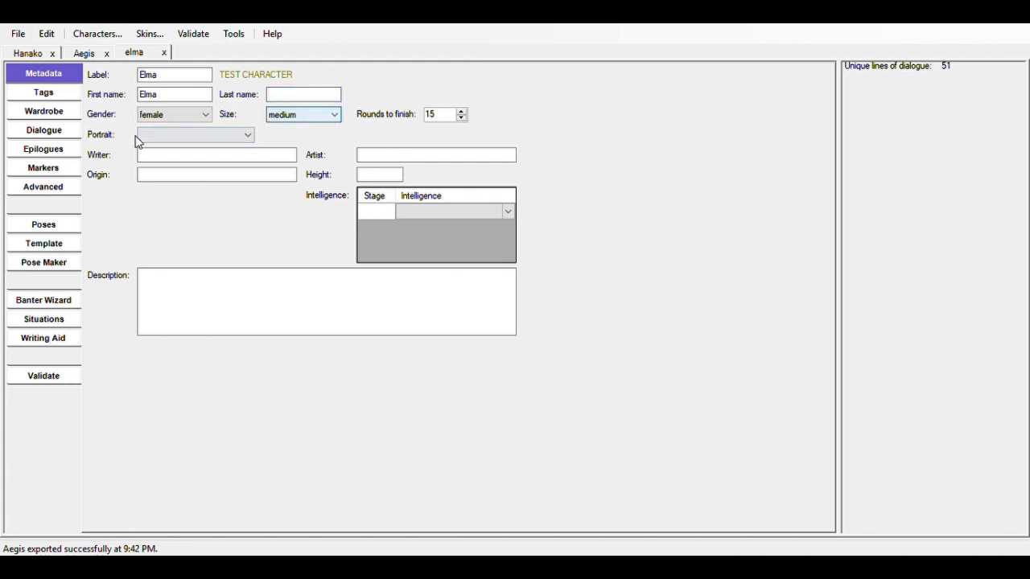
Examine Elma's gender, size and portrait settings and compare them with Hanako's metadata.
{"action": "left_click", "coordinate": [166, 119]}
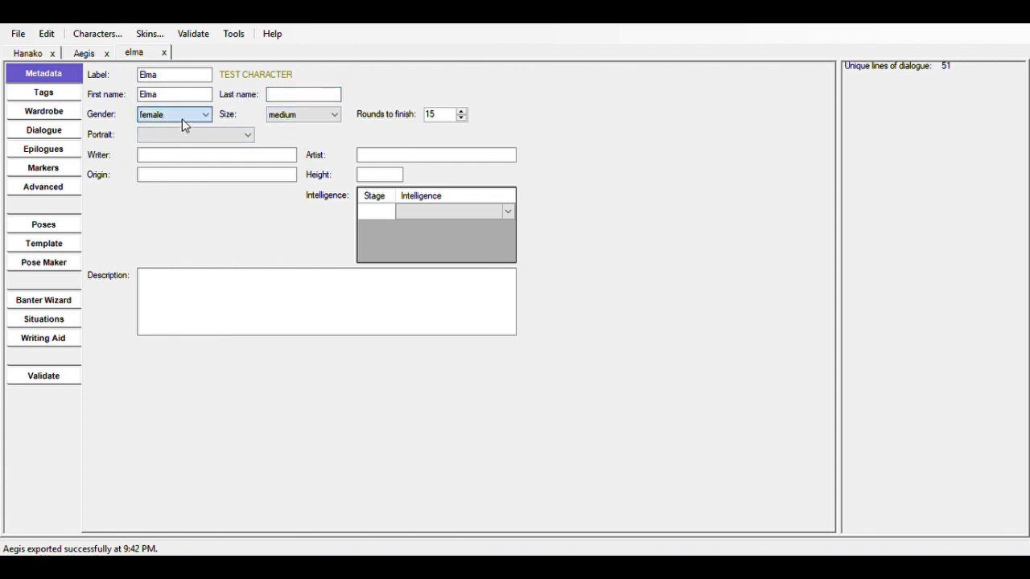
{"action": "left_click", "coordinate": [276, 119]}
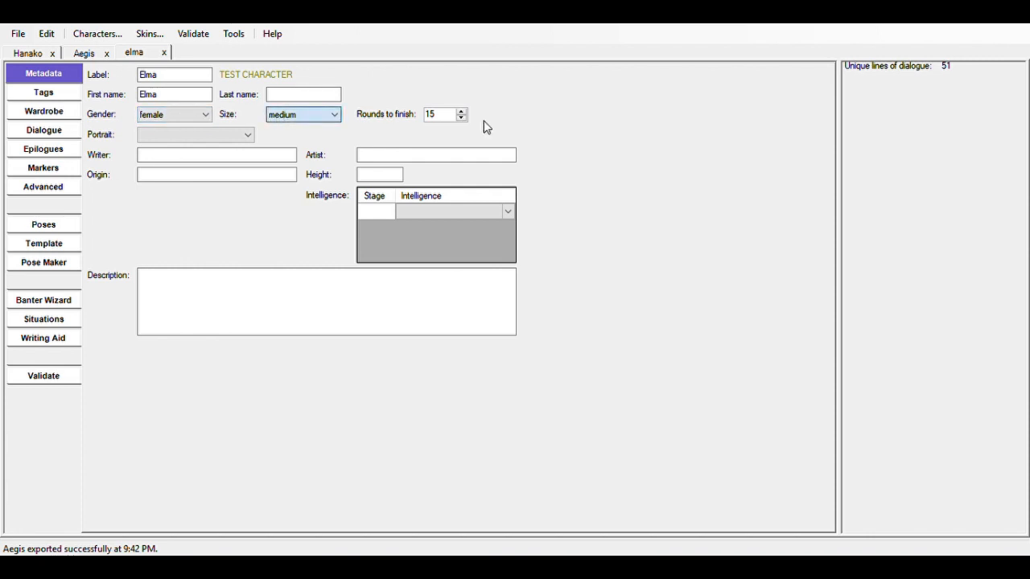
{"action": "left_click", "coordinate": [168, 109]}
{"action": "left_click", "coordinate": [179, 134]}
{"action": "left_click", "coordinate": [194, 115]}
{"action": "left_click", "coordinate": [185, 129]}
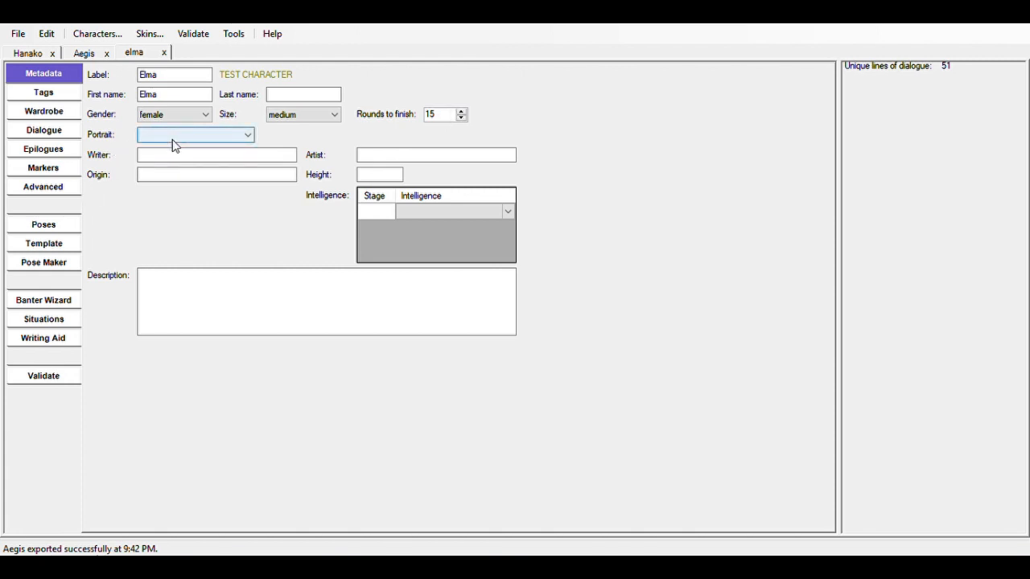
{"action": "left_click", "coordinate": [24, 54]}
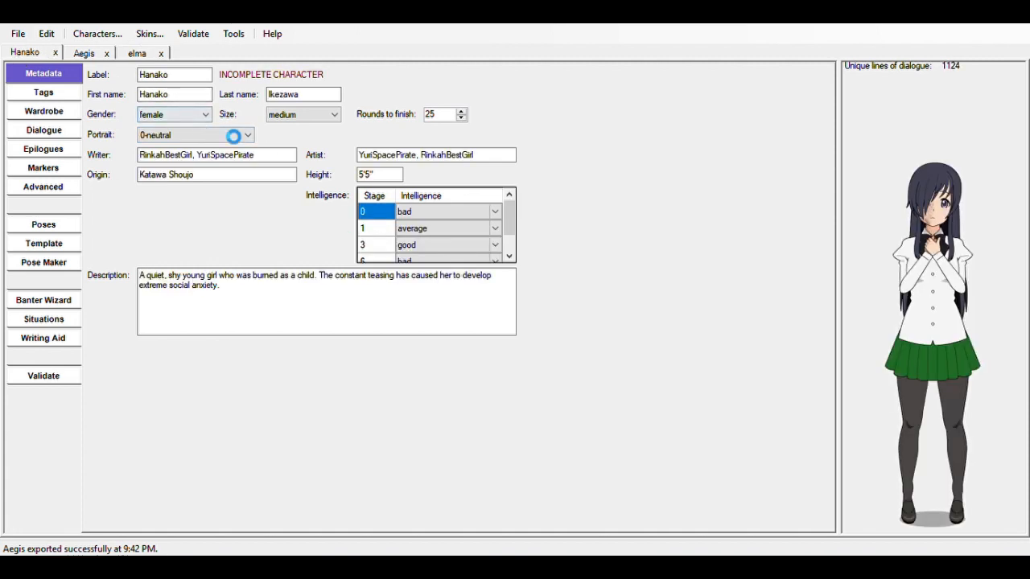
{"action": "left_click", "coordinate": [135, 56]}
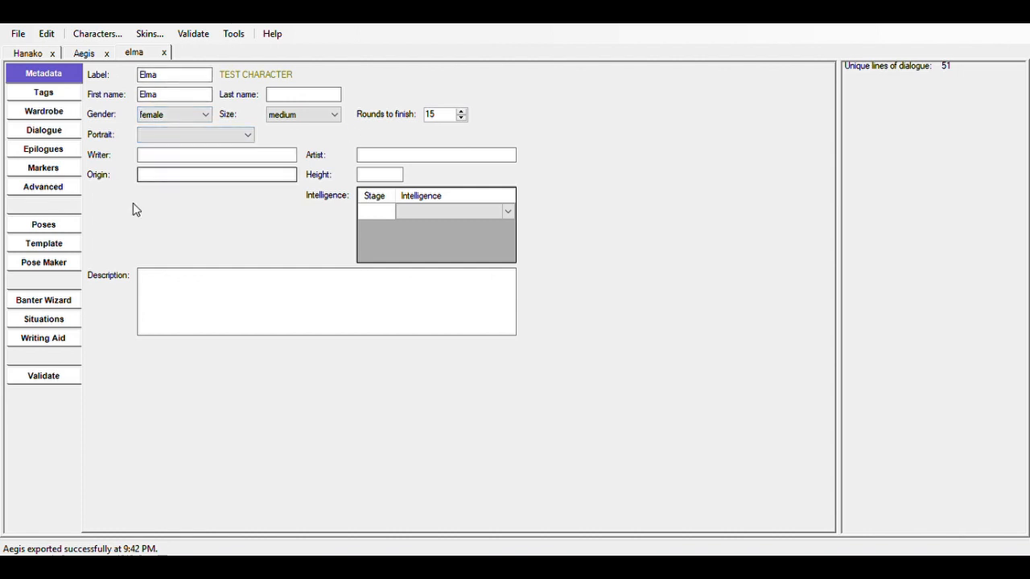
Enter the creator's username as both the writer and the artist of the character.
{"action": "left_click", "coordinate": [196, 162]}
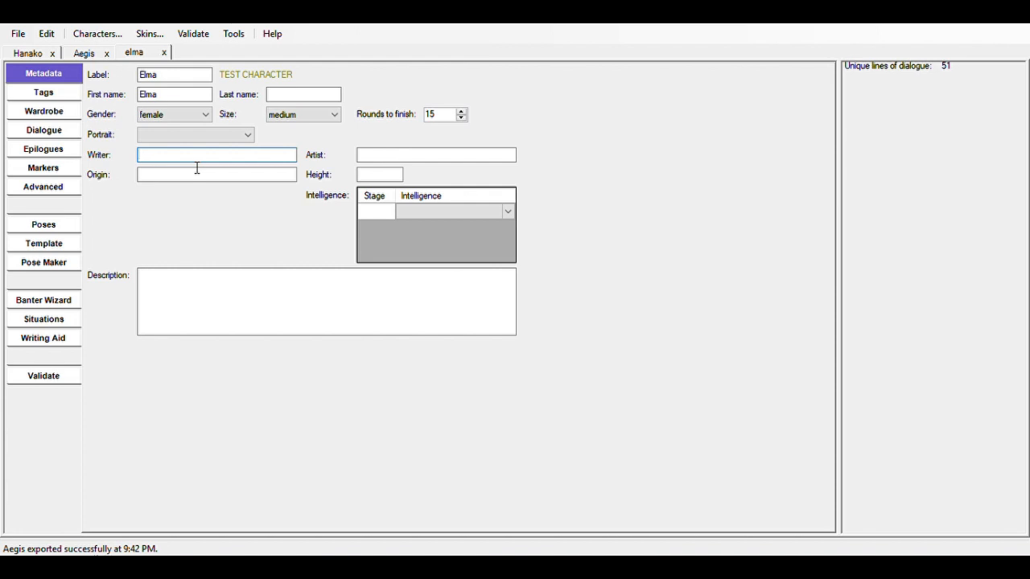
{"action": "type", "text": "RinkahBestGirl"}
{"action": "key", "text": "Tab"}
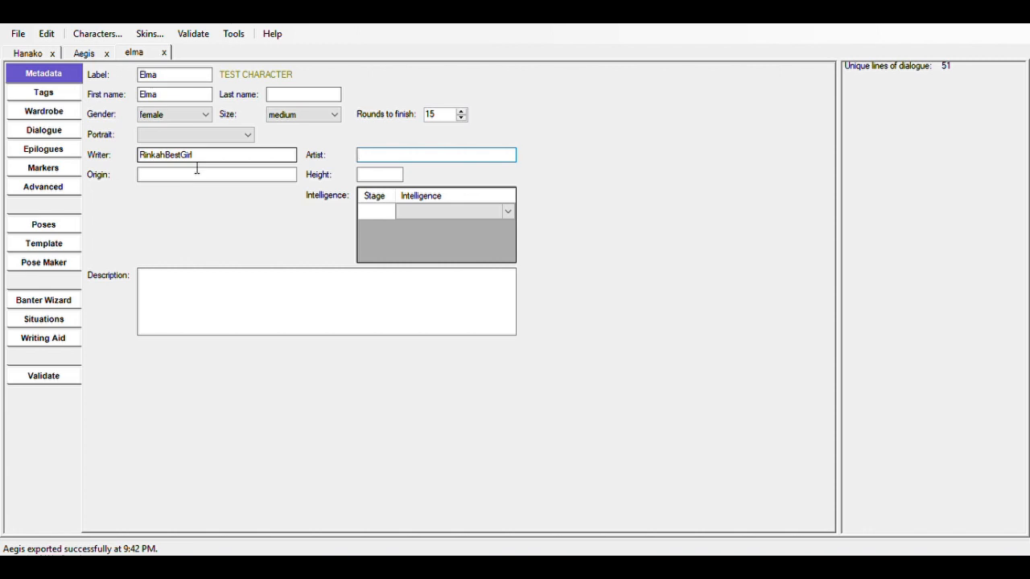
{"action": "type", "text": "Rinkah"}
{"action": "type", "text": "BestGril"}
{"action": "type", "text": "rl"}
Set the character's origin to Xenoblade Chronicles X.
{"action": "key", "text": "Tab"}
{"action": "type", "text": "Xen"}
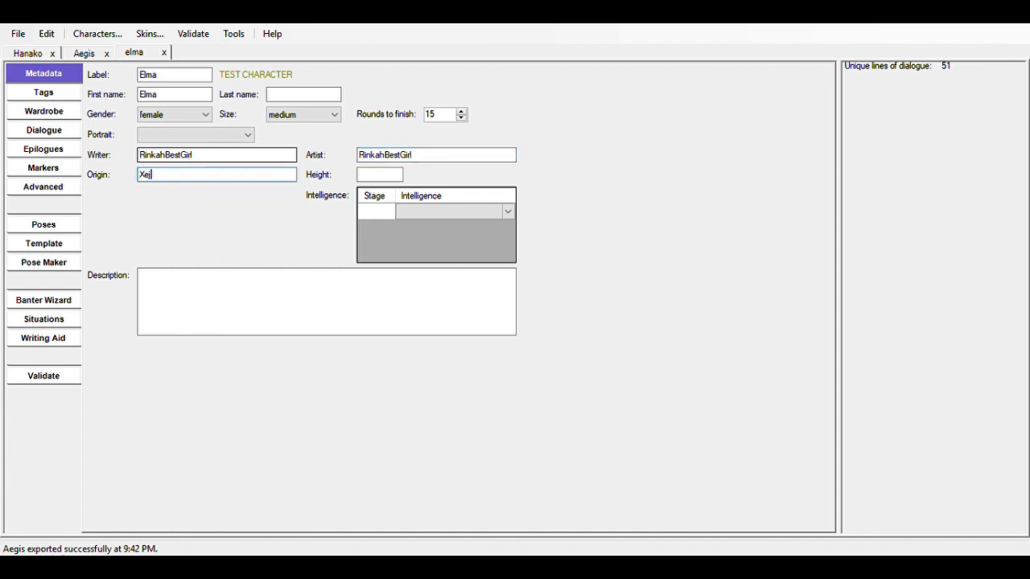
{"action": "type", "text": "noblade Chronicles X"}
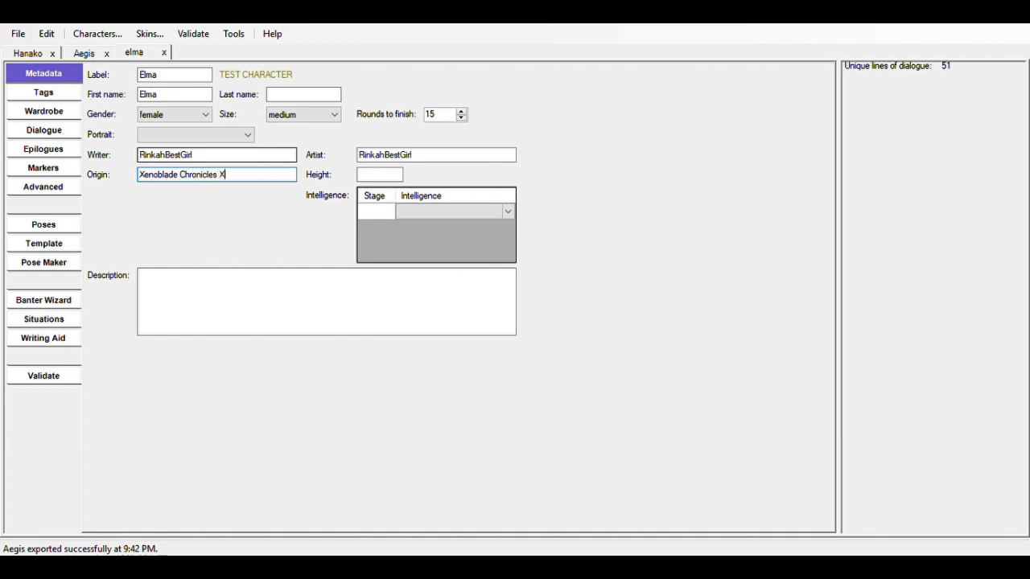
{"action": "key", "text": "Tab"}
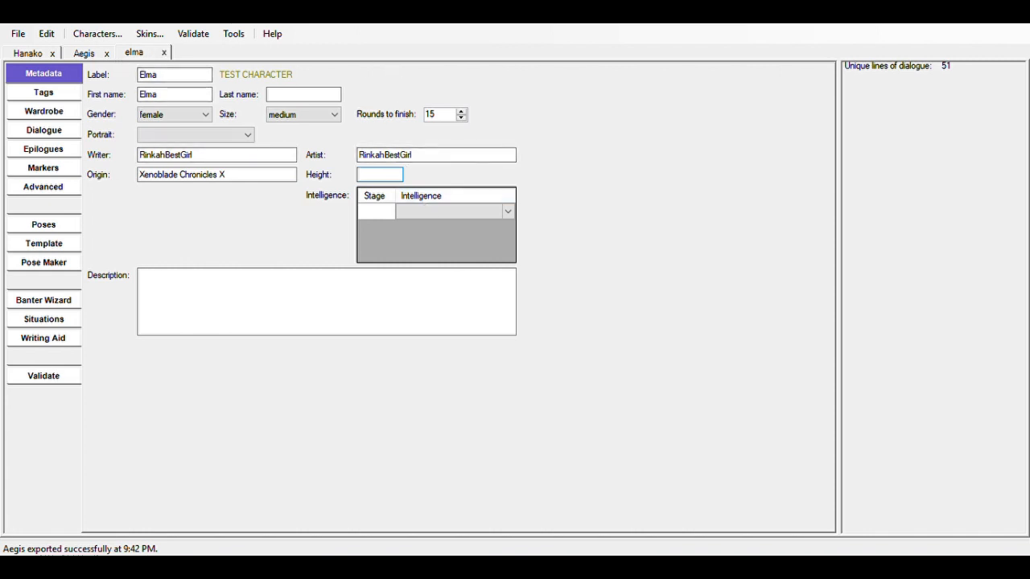
Examine Elma's intelligence and description entries and compare them with Hanako's metadata.
{"action": "left_click", "coordinate": [382, 202]}
{"action": "left_click", "coordinate": [418, 211]}
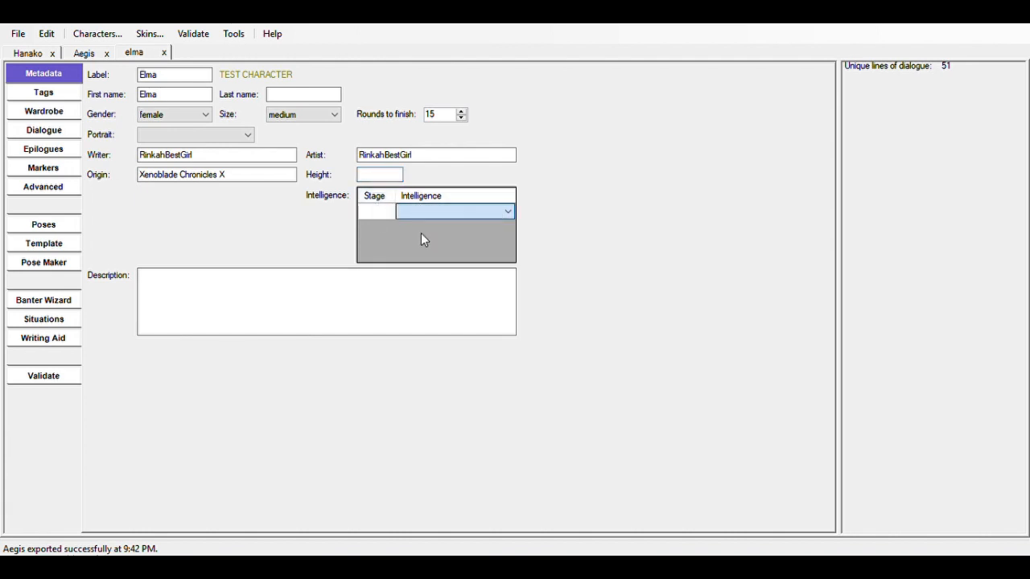
{"action": "left_click", "coordinate": [418, 210]}
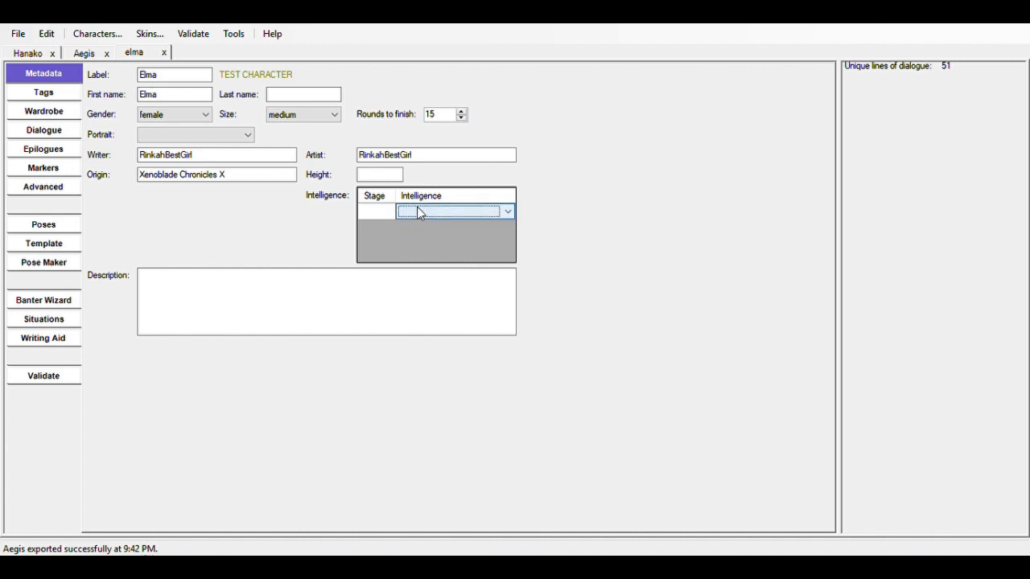
{"action": "left_click", "coordinate": [331, 299]}
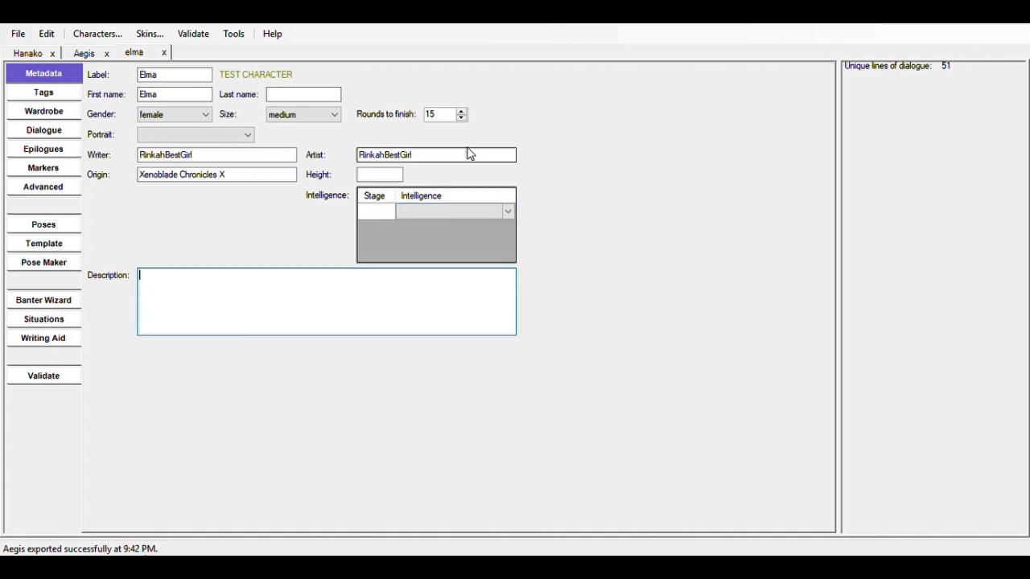
{"action": "left_click", "coordinate": [11, 53]}
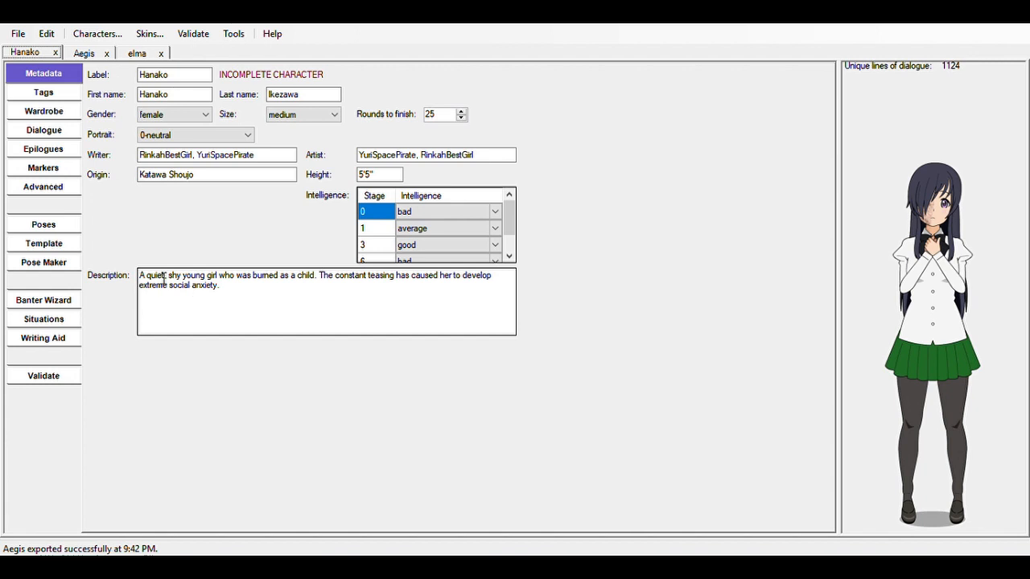
{"action": "left_click", "coordinate": [137, 53]}
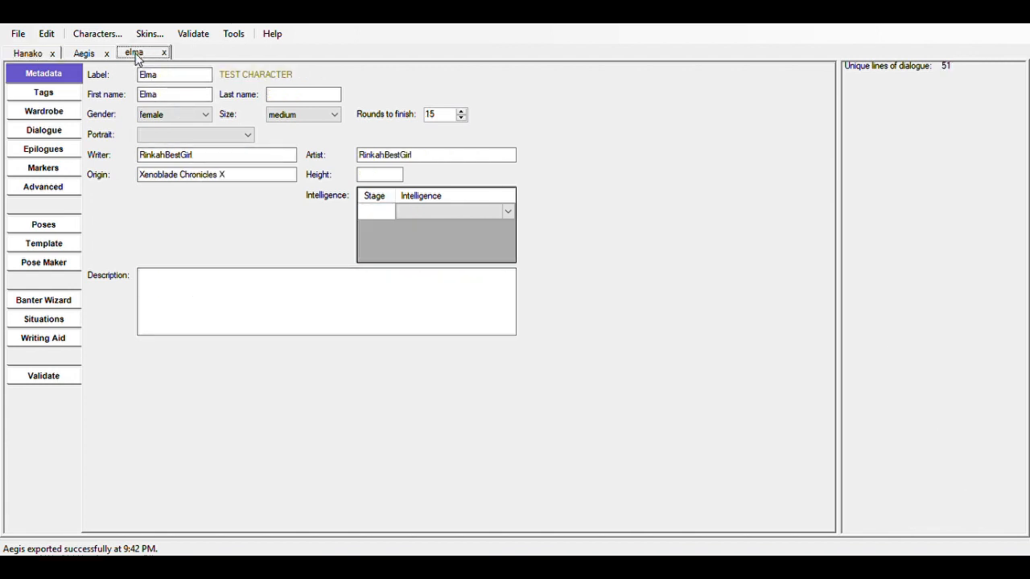
Tag Elma with White/Gray hair color, Long hair length, and Muscular and Athletic physical build.
{"action": "left_click", "coordinate": [43, 93]}
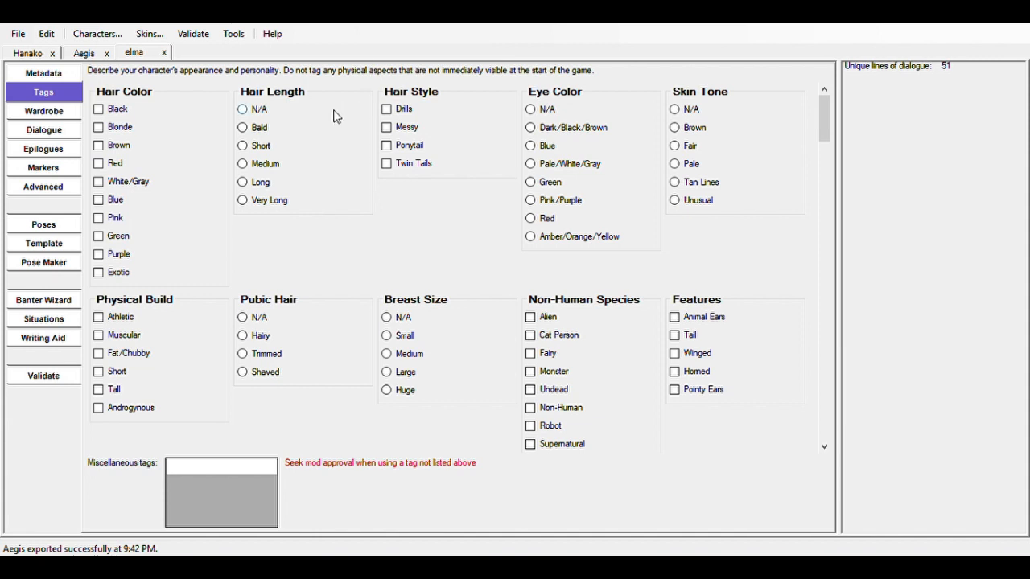
{"action": "left_click", "coordinate": [128, 186]}
{"action": "left_click", "coordinate": [264, 185]}
{"action": "left_click", "coordinate": [117, 336]}
{"action": "left_click", "coordinate": [116, 319]}
Open Elma's wardrobe and check her outfit on the character models in the dress-up program.
{"action": "left_click", "coordinate": [55, 116]}
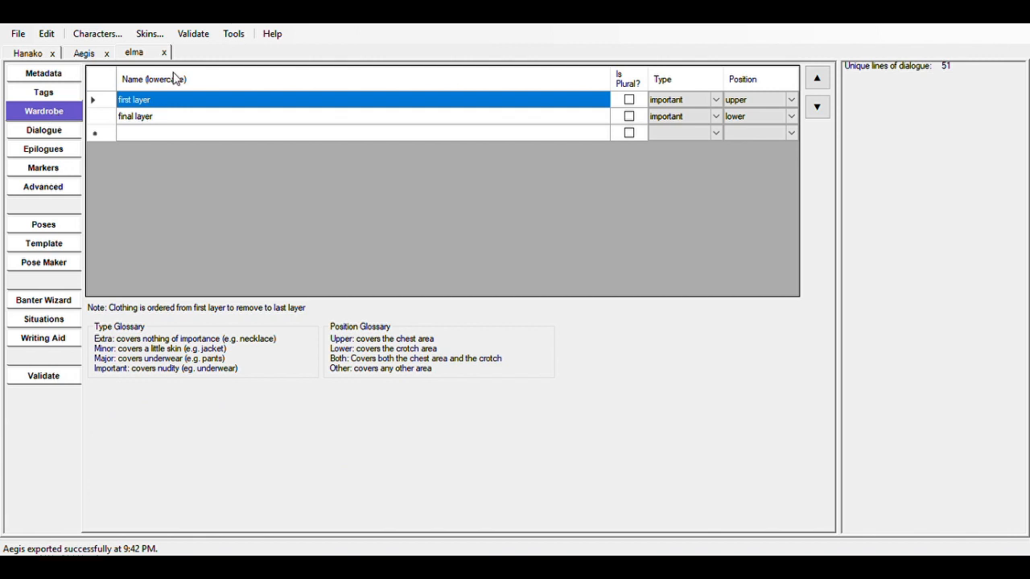
{"action": "left_click", "coordinate": [673, 121]}
{"action": "left_click", "coordinate": [430, 110]}
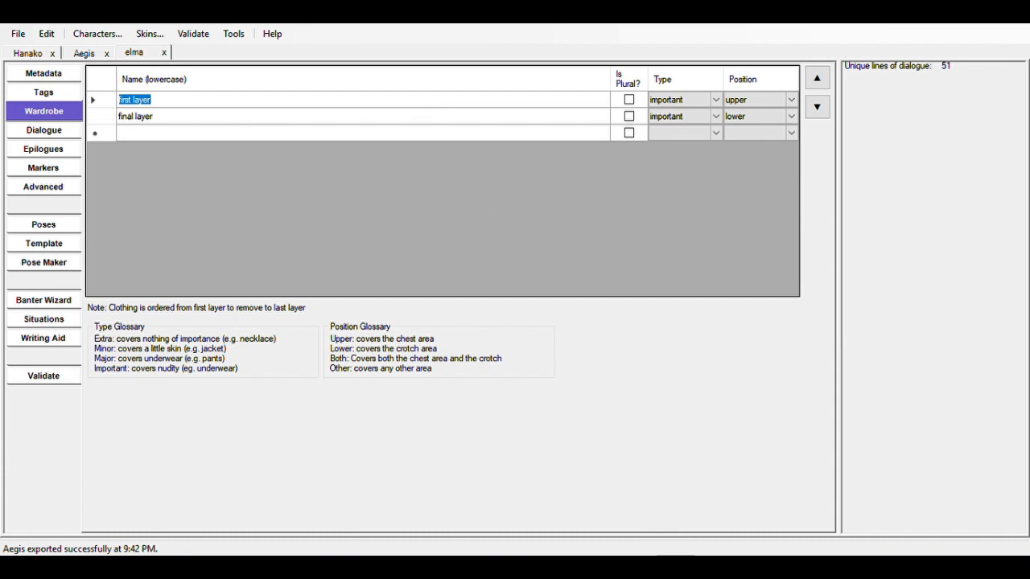
{"action": "left_click", "coordinate": [676, 566]}
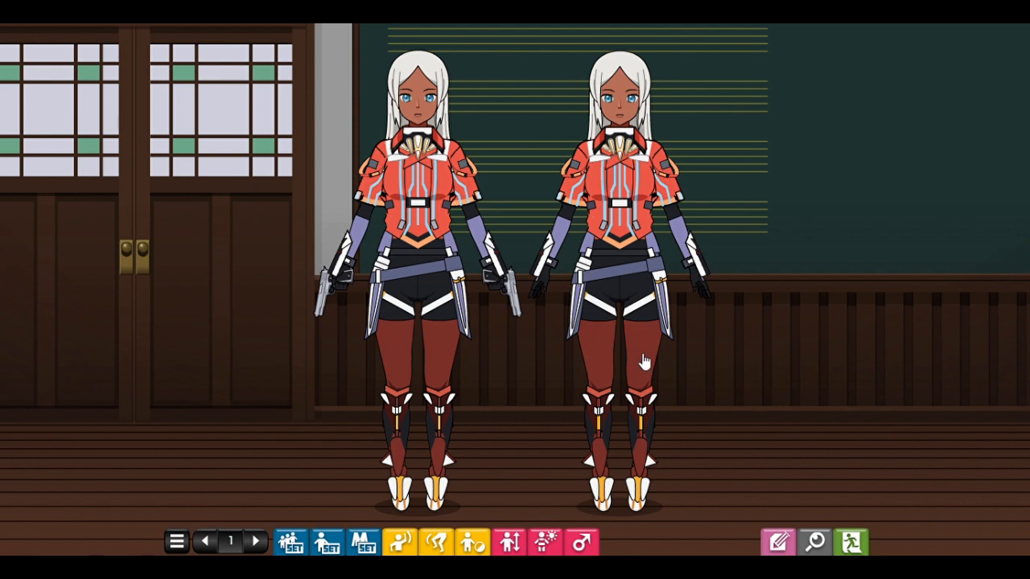
{"action": "left_click", "coordinate": [770, 545]}
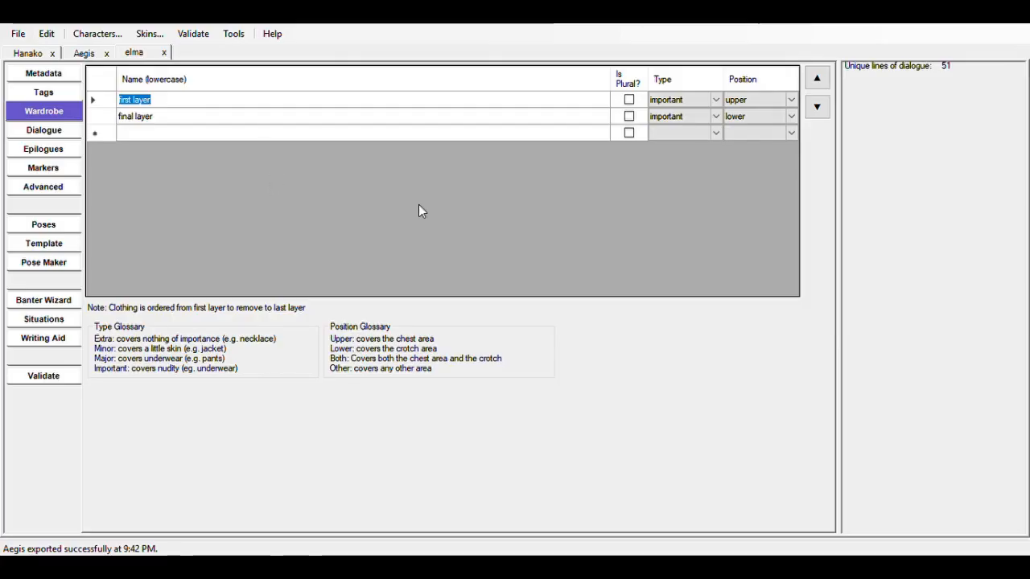
Rename the first clothing layer to guns and mark it as plural.
{"action": "double_click", "coordinate": [346, 106]}
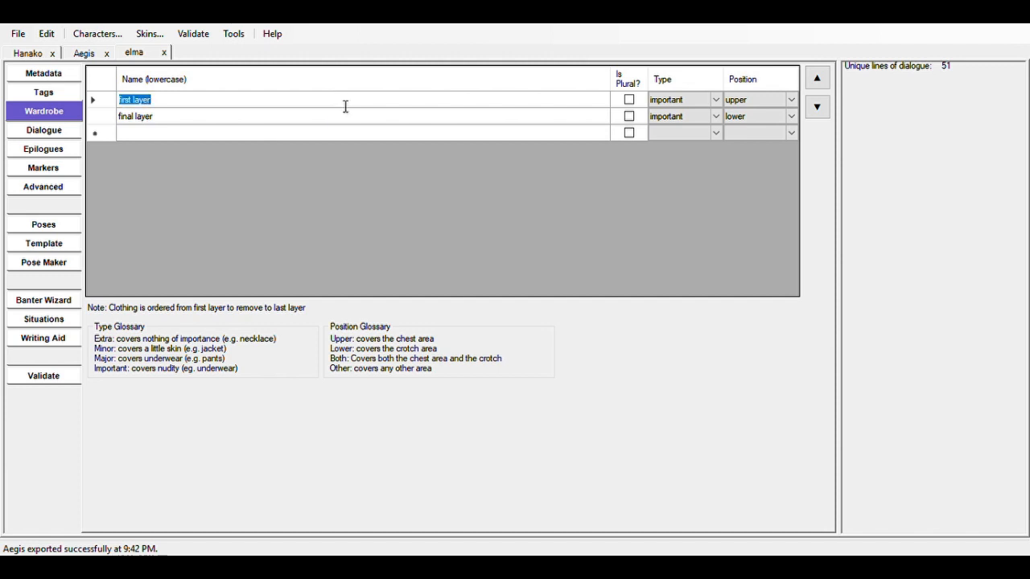
{"action": "type", "text": "guns"}
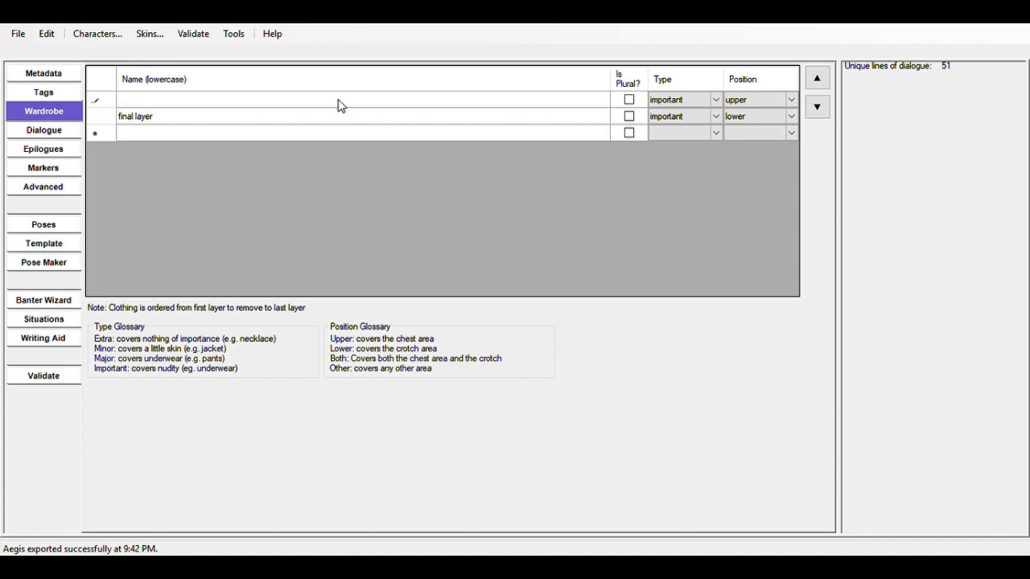
{"action": "key", "text": "Tab"}
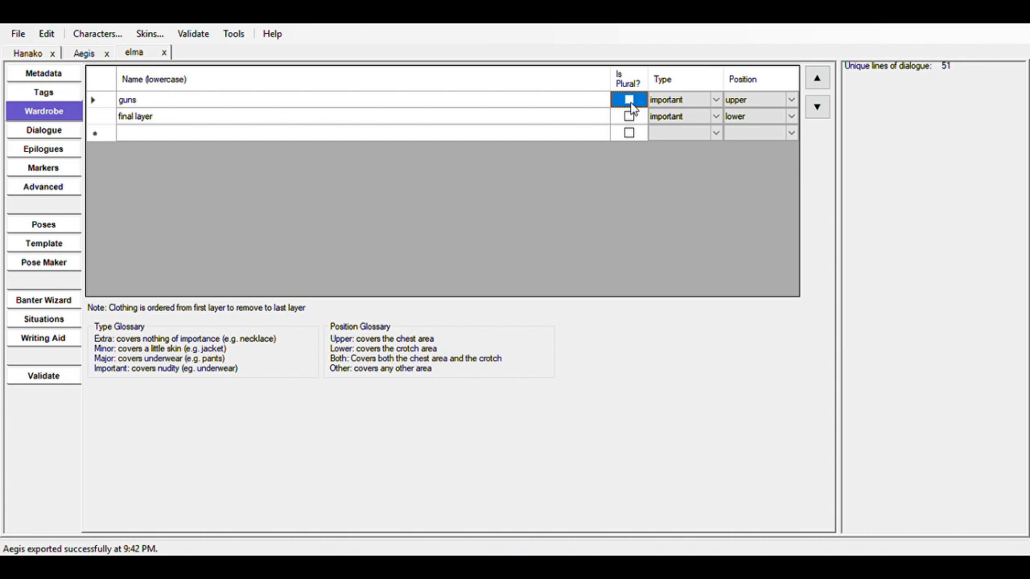
{"action": "left_click", "coordinate": [630, 101]}
Set the guns' clothing type to extra and their position to hands.
{"action": "left_click", "coordinate": [672, 100]}
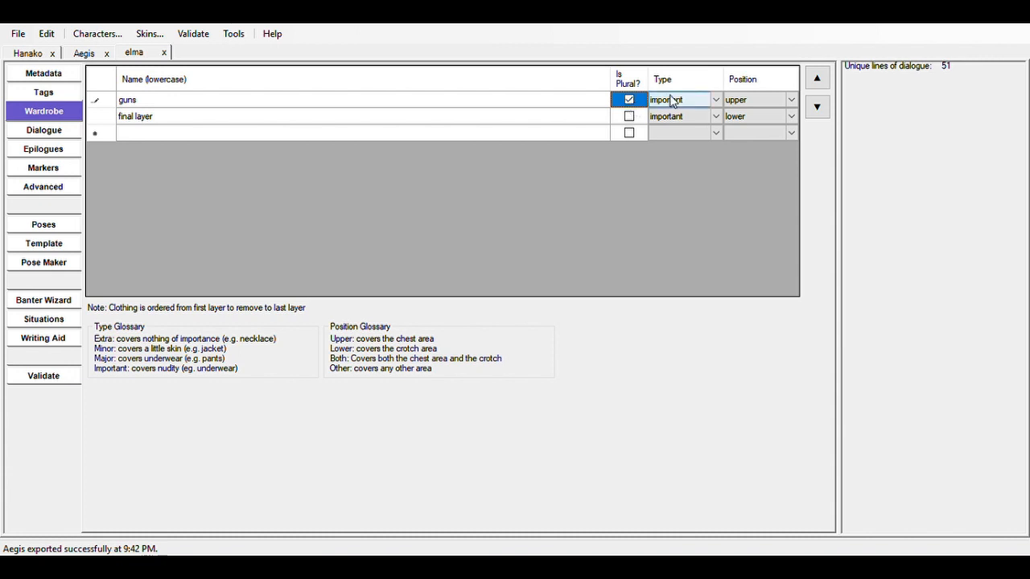
{"action": "left_click", "coordinate": [716, 99]}
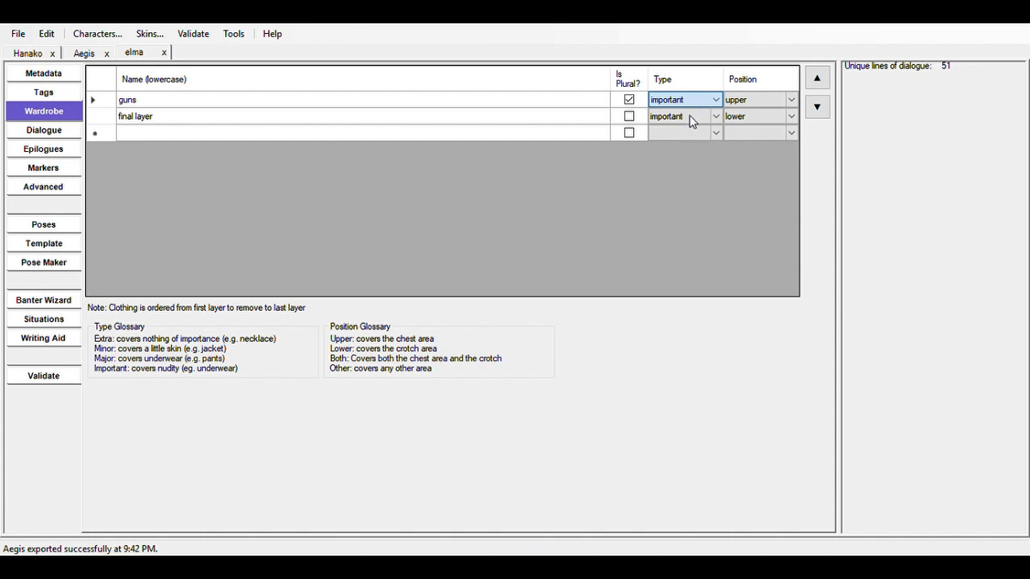
{"action": "key", "text": "e"}
{"action": "left_click", "coordinate": [730, 101]}
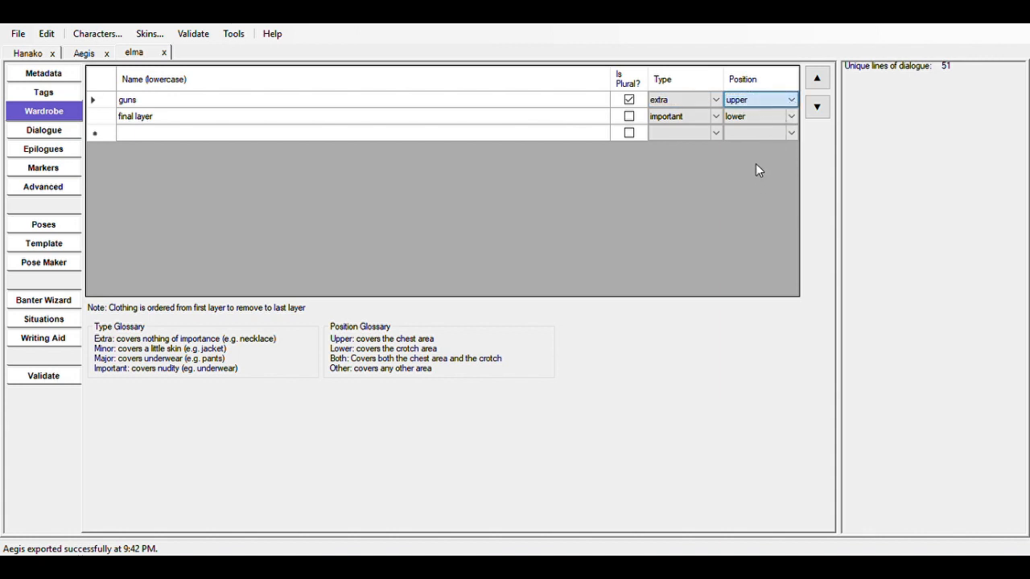
{"action": "key", "text": "h"}
Rename the final layer to jacket and set its type to major and its position to upper.
{"action": "left_click", "coordinate": [339, 119]}
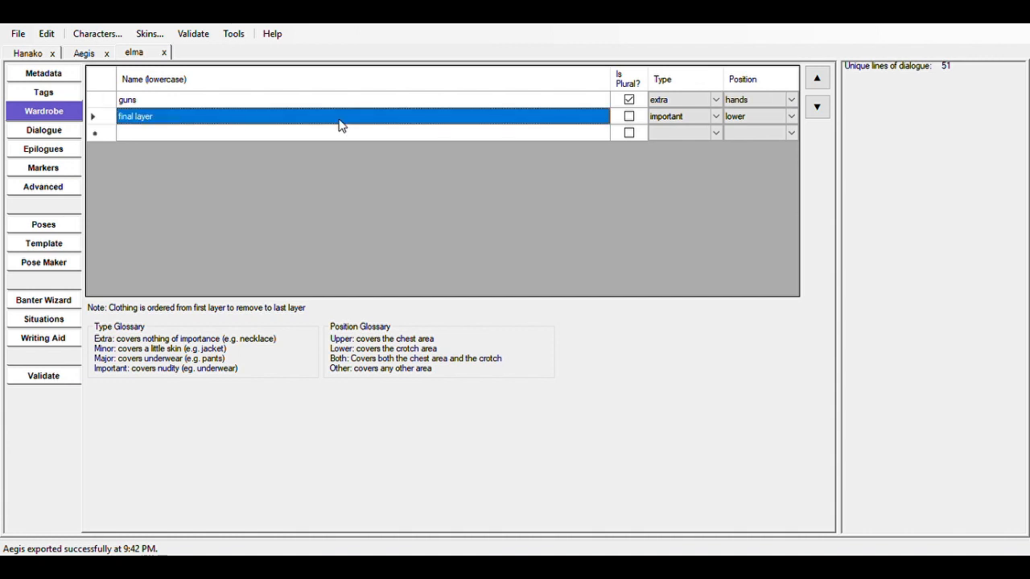
{"action": "type", "text": "jacket"}
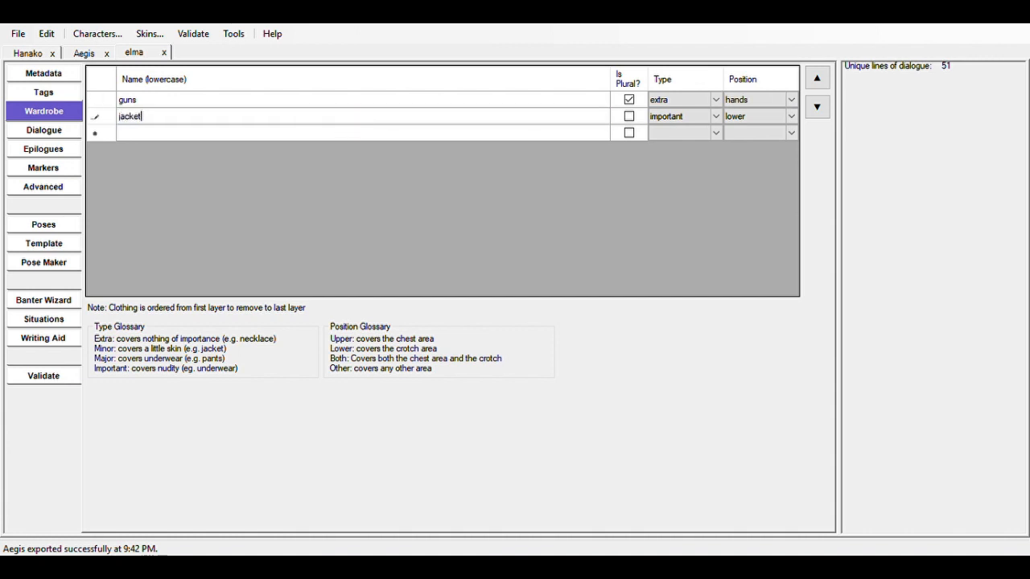
{"action": "key", "text": "Tab"}
{"action": "key", "text": "Tab"}
{"action": "key", "text": "Down"}
{"action": "key", "text": "Up"}
{"action": "key", "text": "Tab"}
{"action": "key", "text": "shift+Tab"}
{"action": "key", "text": "m"}
{"action": "key", "text": "Tab"}
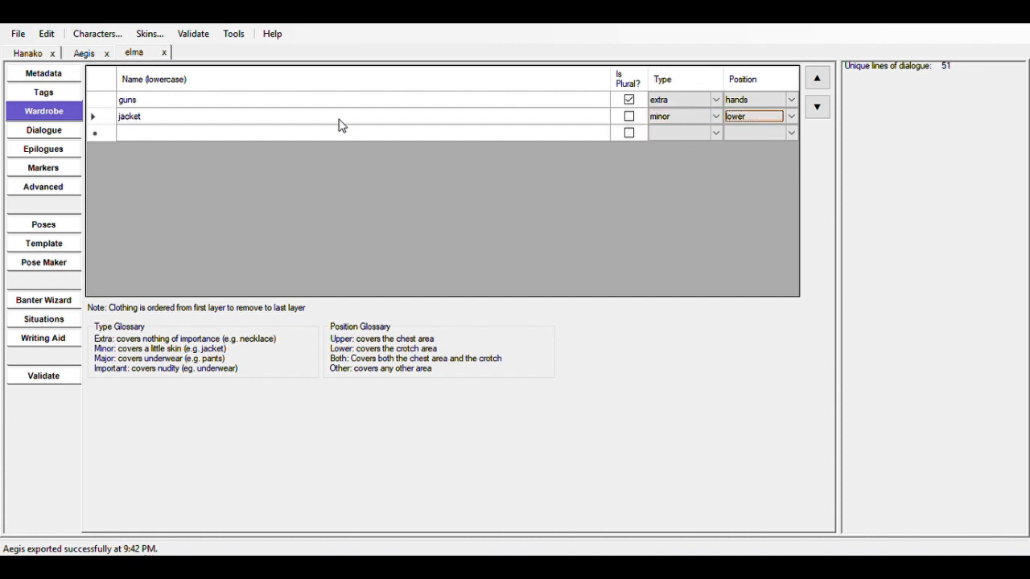
{"action": "key", "text": "shift+Tab"}
{"action": "key", "text": "m"}
{"action": "key", "text": "Tab"}
{"action": "key", "text": "u"}
Add a clothing layer named whatever with type minor and position lower.
{"action": "left_click", "coordinate": [325, 131]}
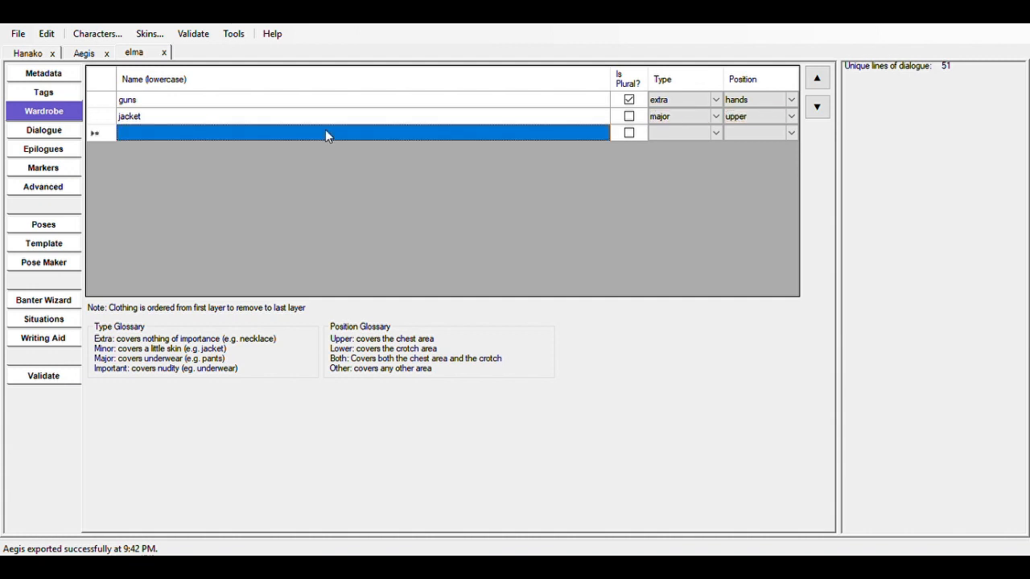
{"action": "type", "text": "whatever"}
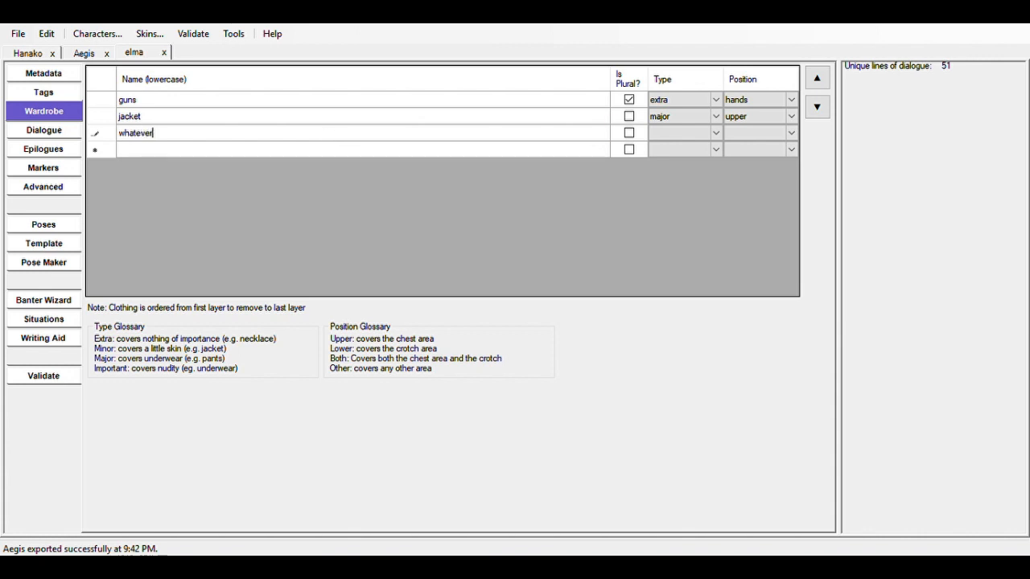
{"action": "key", "text": "Tab"}
{"action": "key", "text": "Tab"}
{"action": "type", "text": "minor"}
{"action": "key", "text": "Tab"}
{"action": "type", "text": "lower"}
{"action": "key", "text": "Tab"}
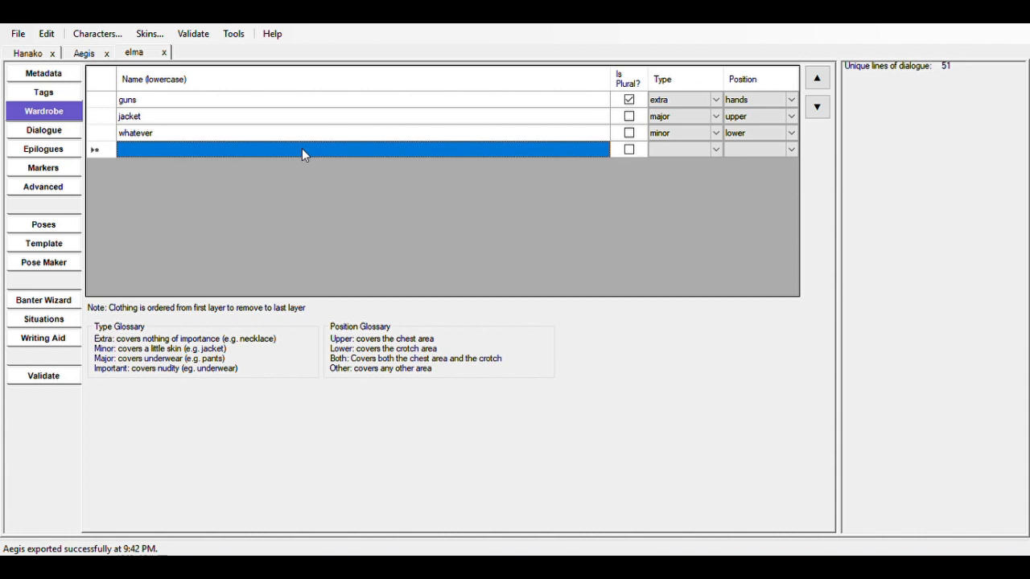
Add a bra layer with type important and position upper.
{"action": "type", "text": "bra"}
{"action": "key", "text": "Tab"}
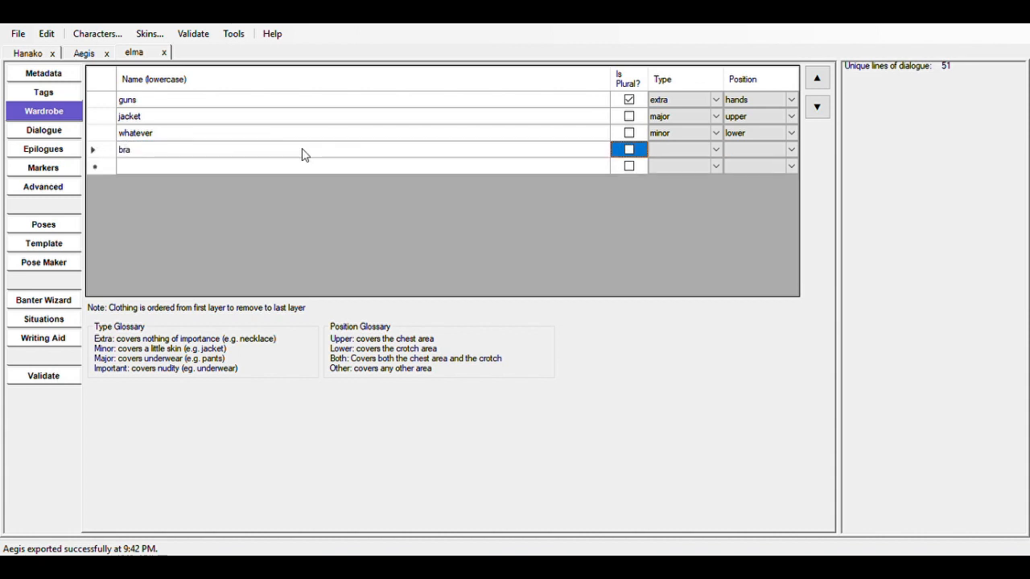
{"action": "key", "text": "Tab"}
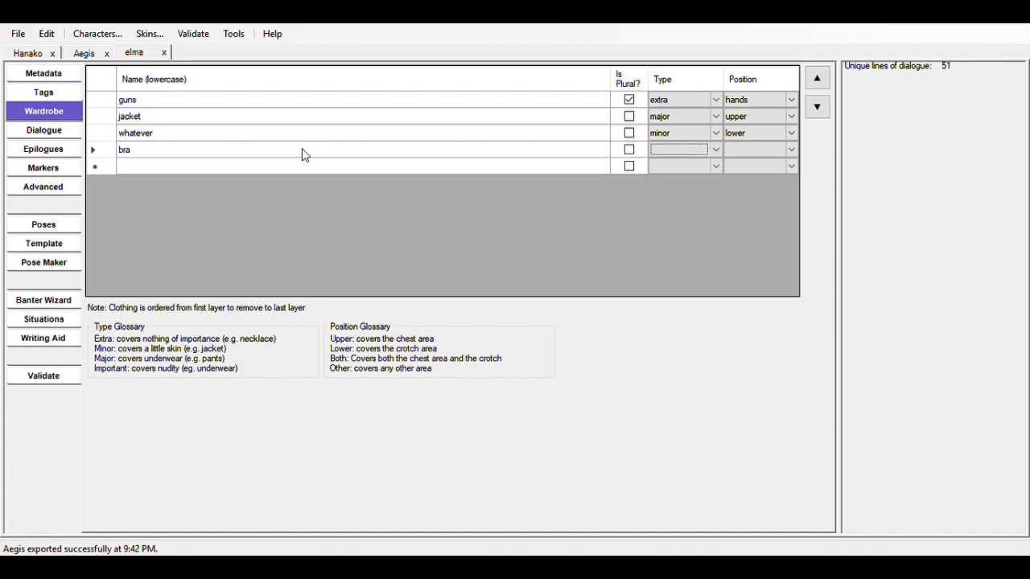
{"action": "key", "text": "i"}
{"action": "key", "text": "Tab"}
{"action": "key", "text": "u"}
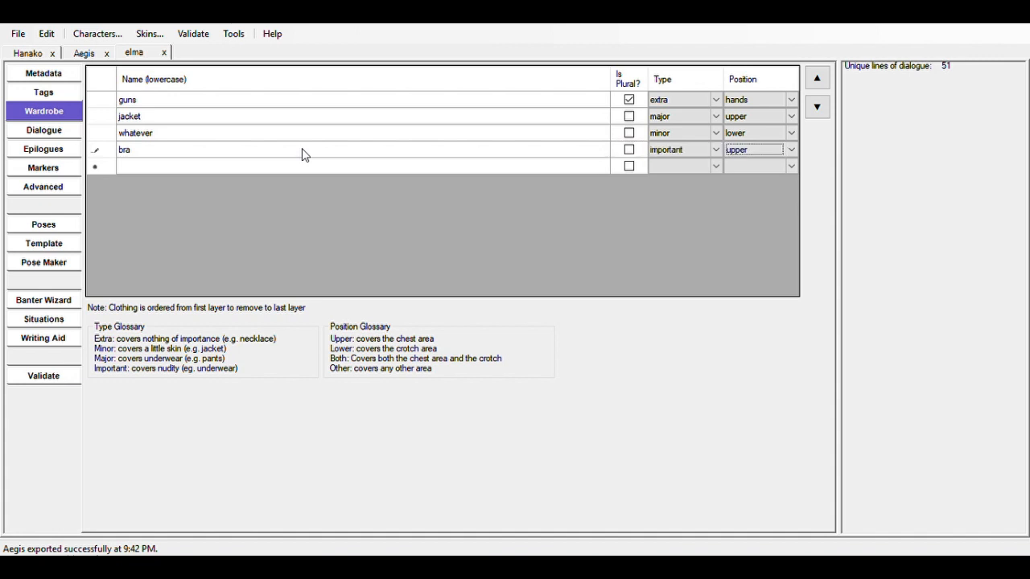
Add a plural panties layer with type important and position lower.
{"action": "left_click", "coordinate": [177, 166]}
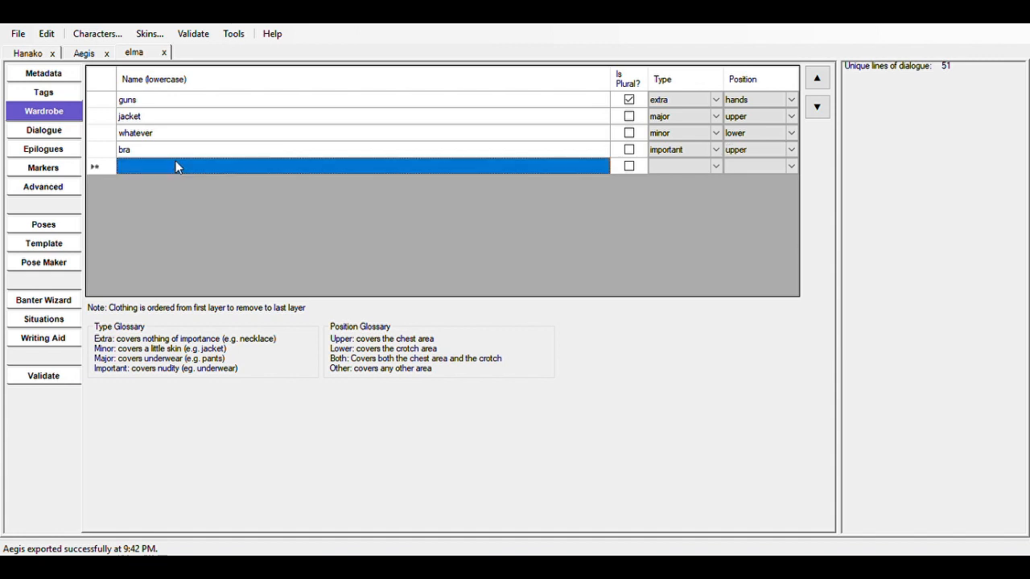
{"action": "left_click", "coordinate": [177, 167]}
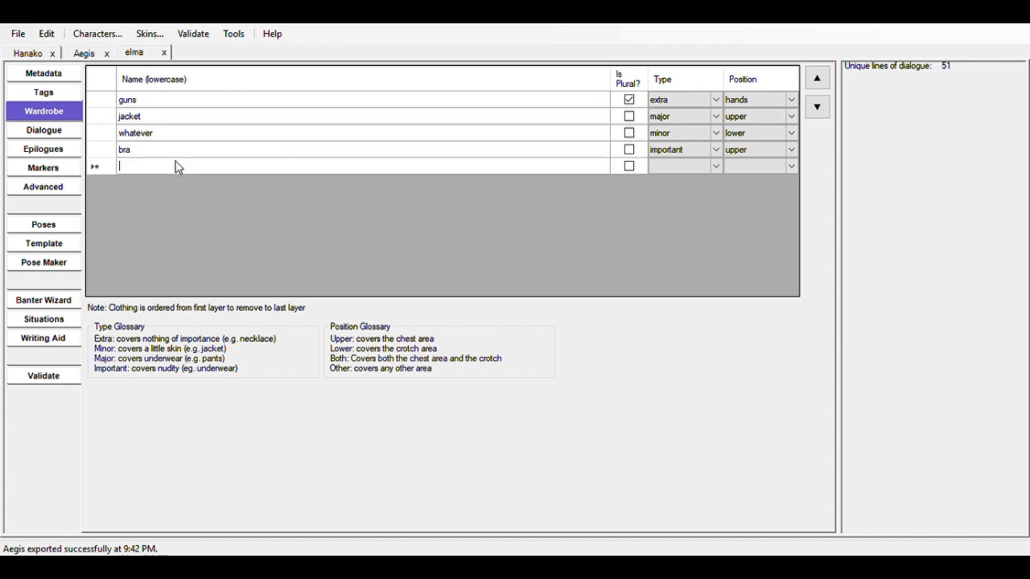
{"action": "type", "text": "panties"}
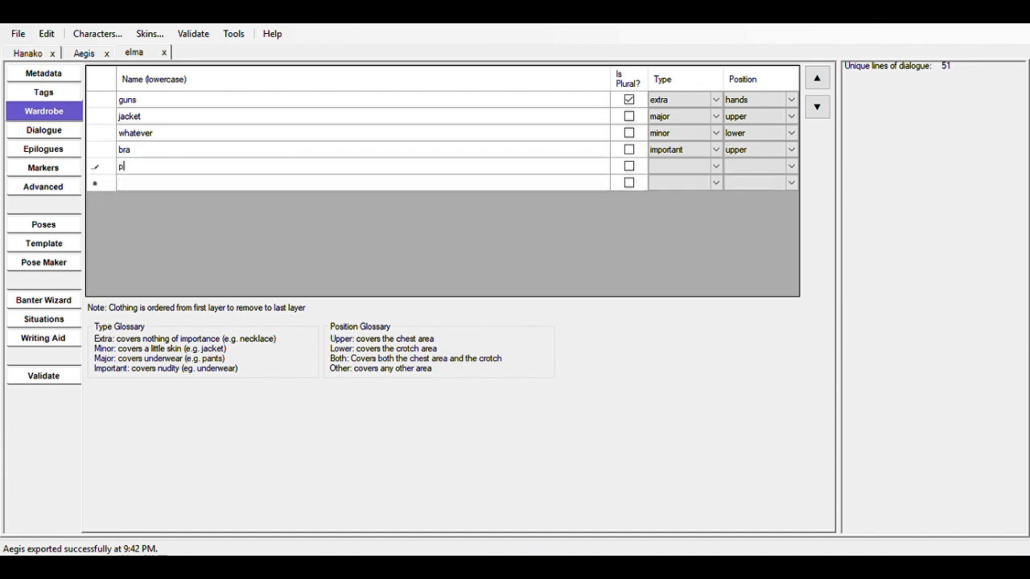
{"action": "key", "text": "Tab"}
{"action": "key", "text": "Tab"}
{"action": "key", "text": "i"}
{"action": "key", "text": "Tab"}
{"action": "key", "text": "shift+Tab"}
{"action": "key", "text": "shift+Tab"}
{"action": "key", "text": "space"}
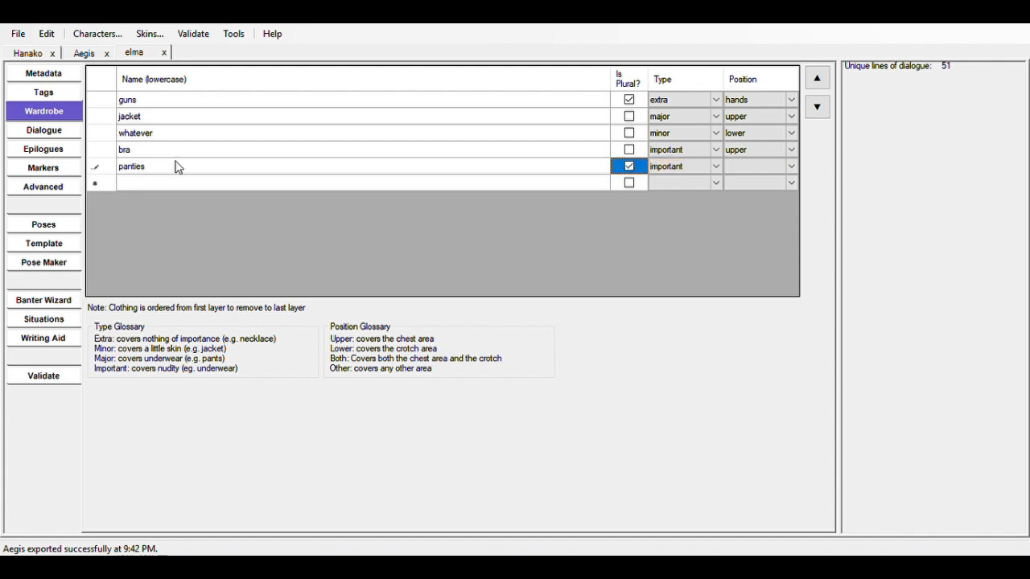
{"action": "key", "text": "Tab"}
{"action": "key", "text": "Tab"}
{"action": "key", "text": "l"}
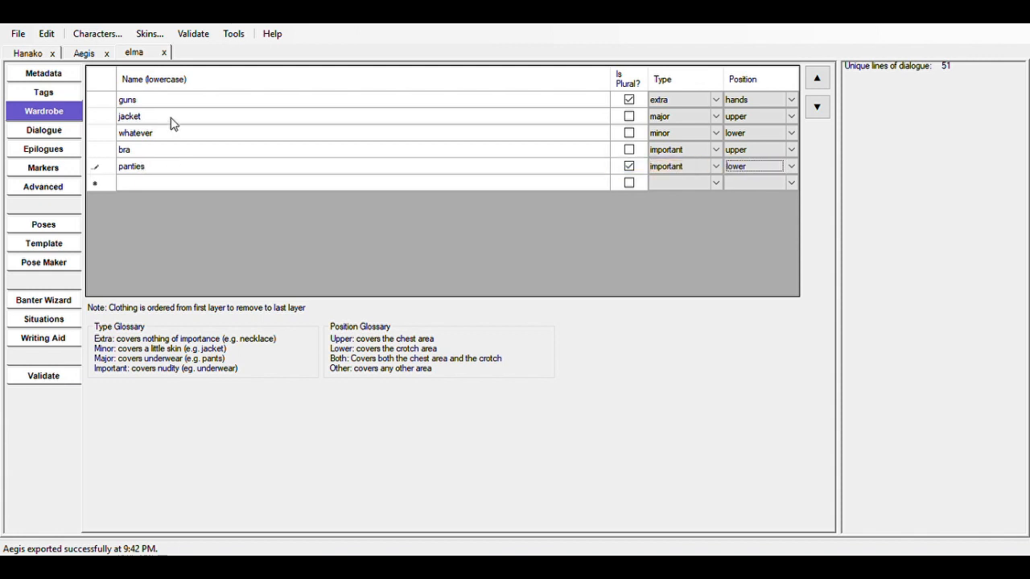
{"action": "left_click", "coordinate": [181, 182]}
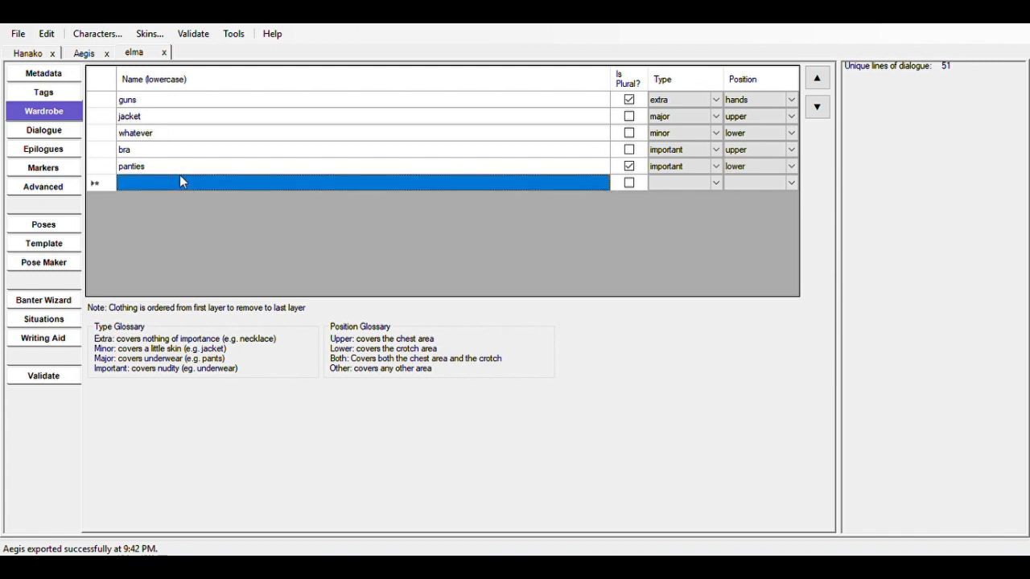
Look through Elma's epilogues, markers and advanced settings.
{"action": "left_click", "coordinate": [53, 150]}
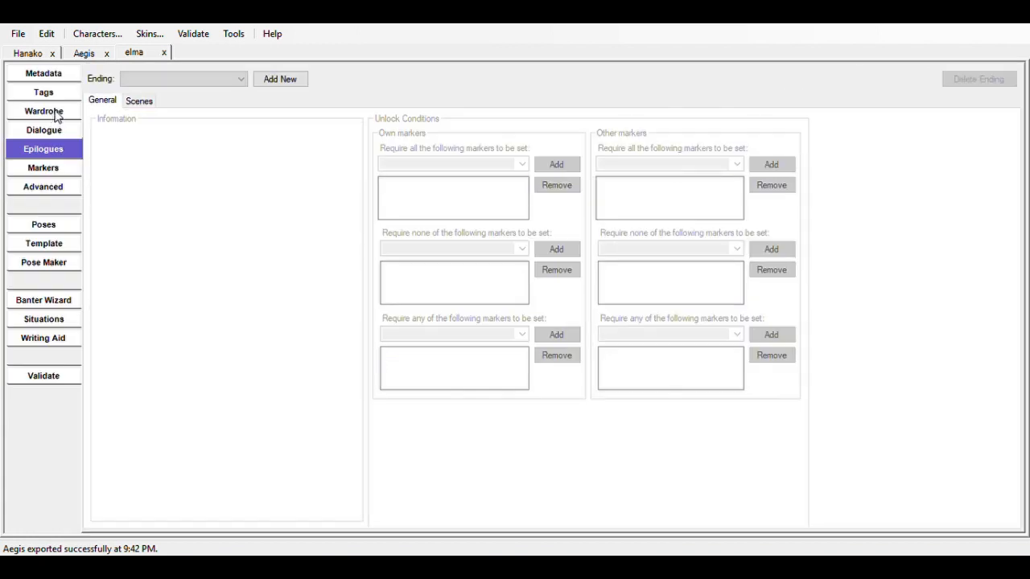
{"action": "left_click", "coordinate": [46, 174]}
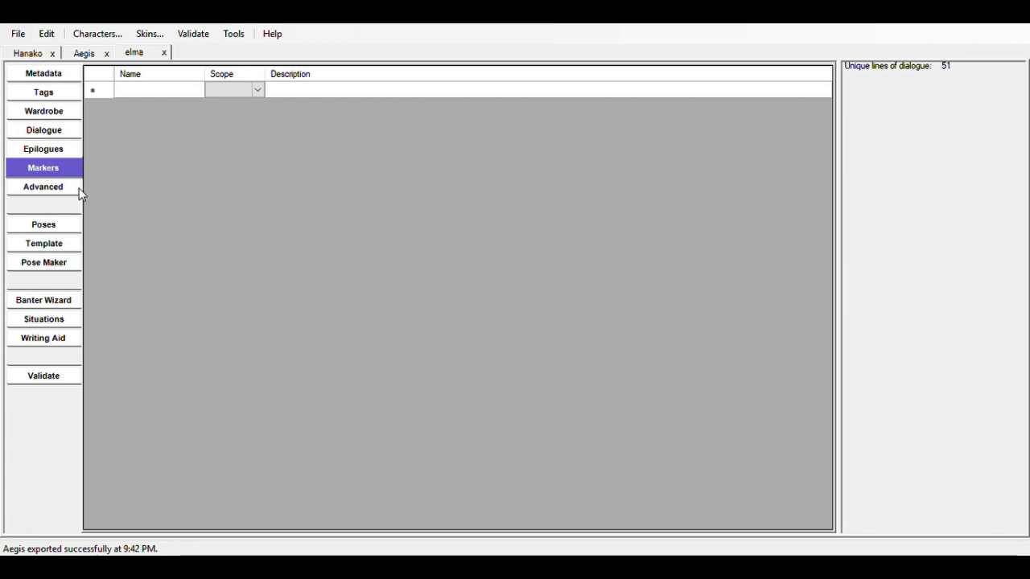
{"action": "left_click", "coordinate": [45, 193]}
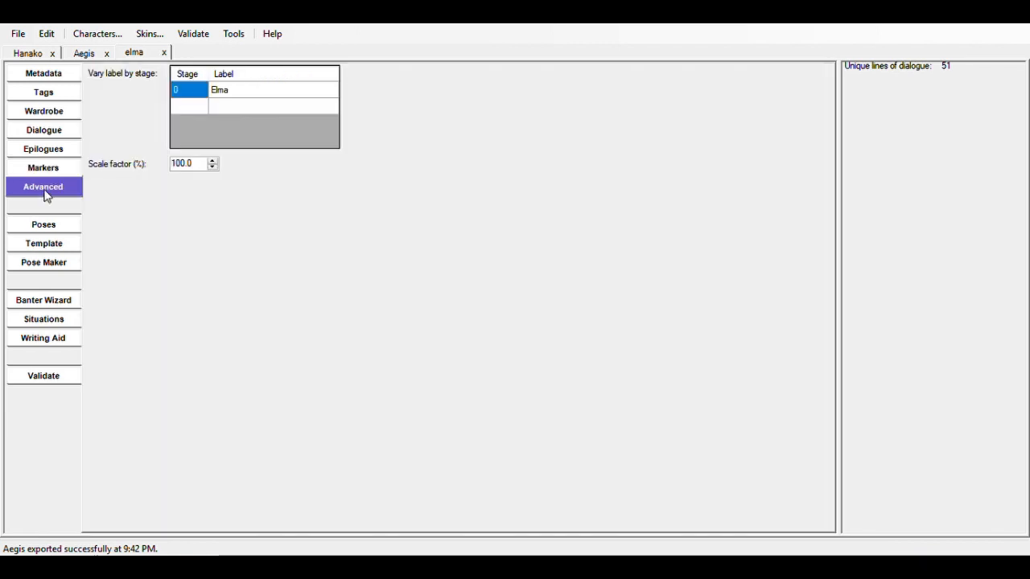
Start Elma's pose list with a stage 0 pose named test.
{"action": "left_click", "coordinate": [49, 229]}
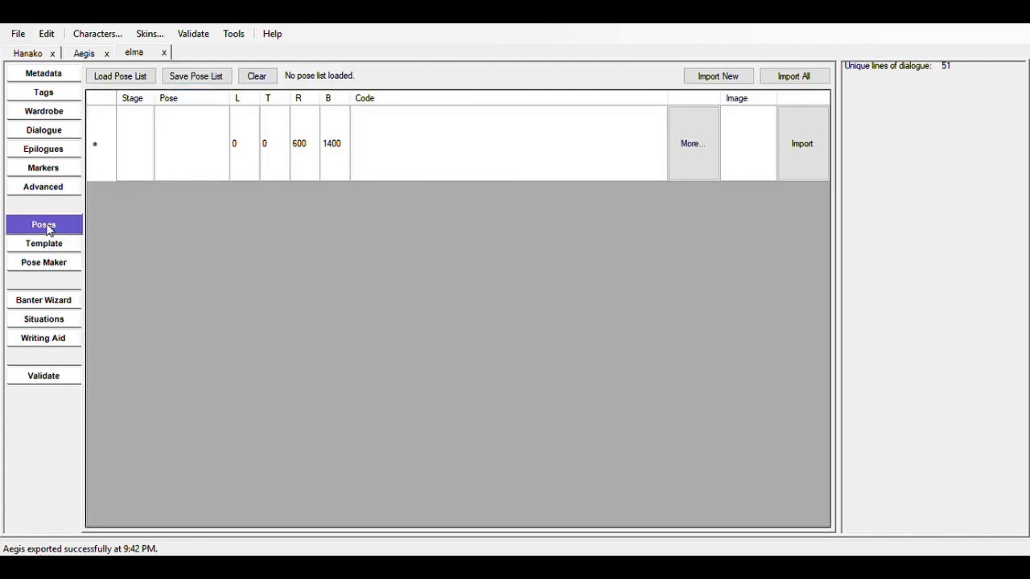
{"action": "left_click", "coordinate": [148, 147]}
{"action": "type", "text": "0"}
{"action": "left_click", "coordinate": [175, 148]}
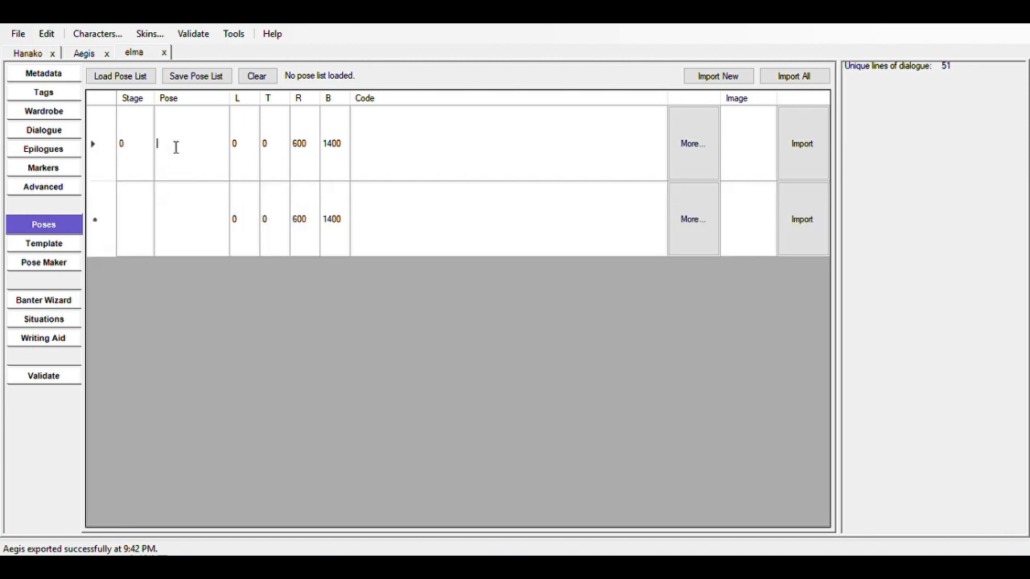
{"action": "type", "text": "test"}
{"action": "left_click", "coordinate": [530, 117]}
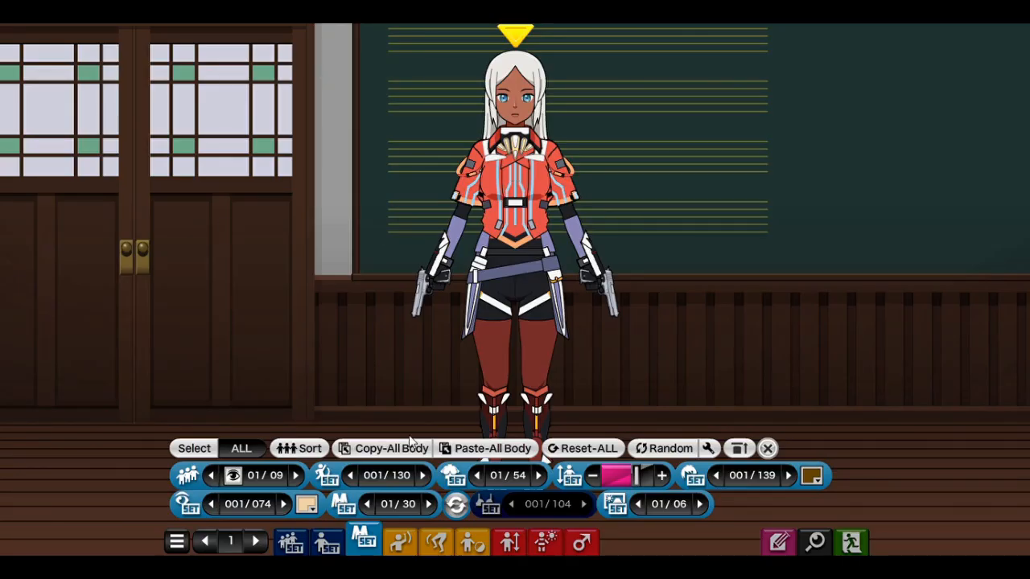
Switch to the dress-up program, export Elma's model code and copy all of it.
{"action": "left_click", "coordinate": [780, 544]}
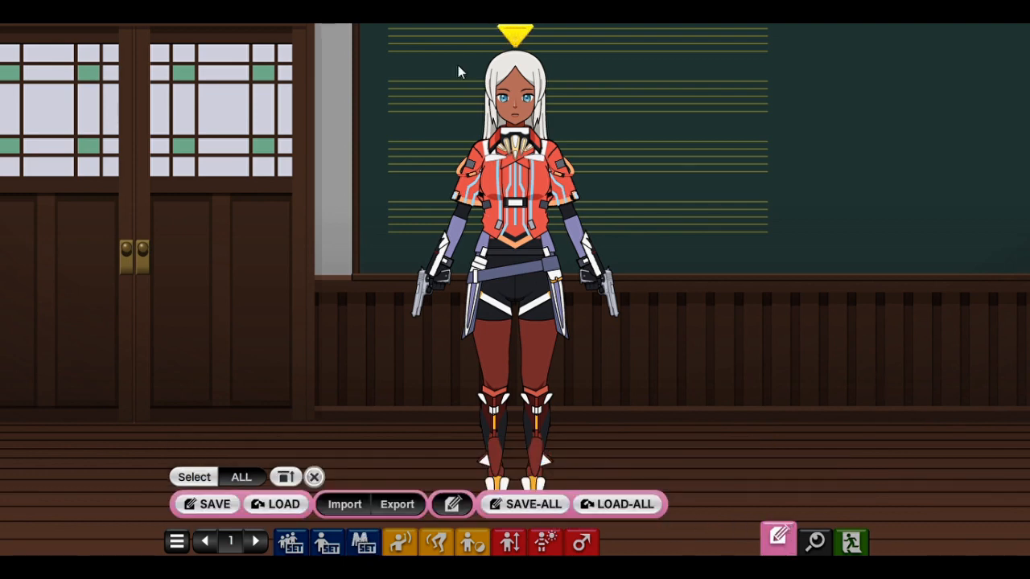
{"action": "left_click", "coordinate": [400, 504]}
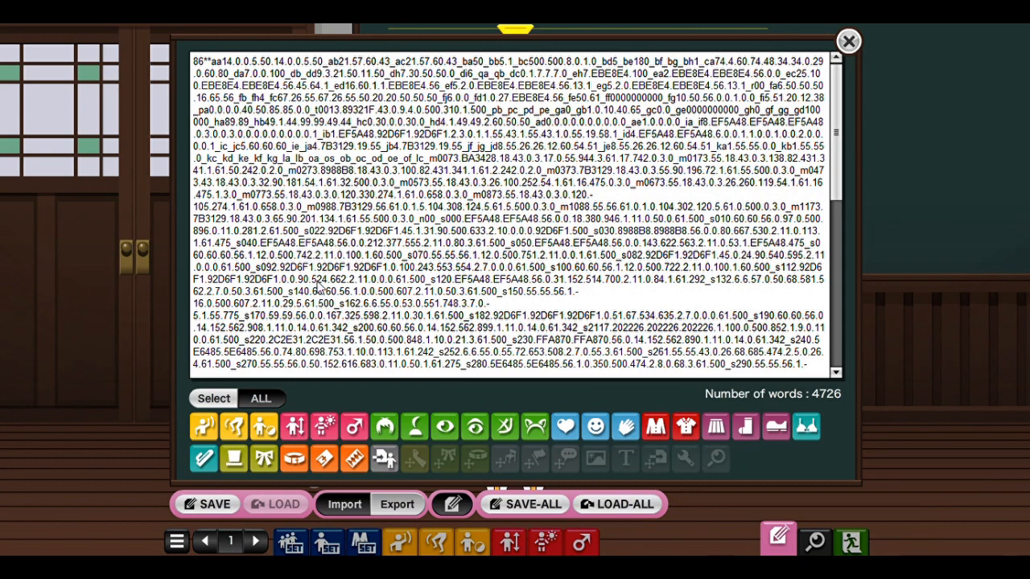
{"action": "key", "text": "ctrl+a"}
{"action": "key", "text": "ctrl+c"}
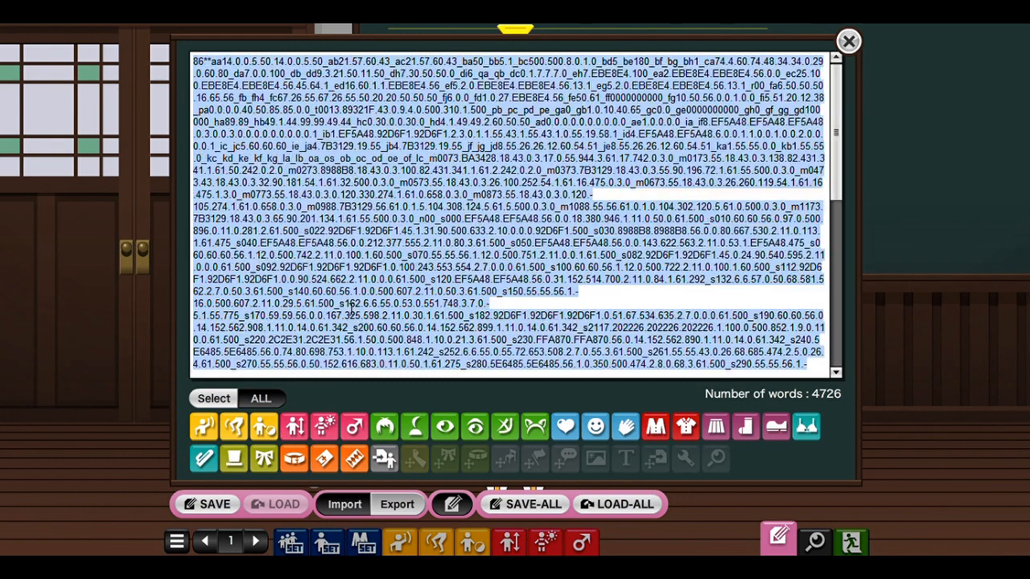
{"action": "left_click", "coordinate": [849, 45]}
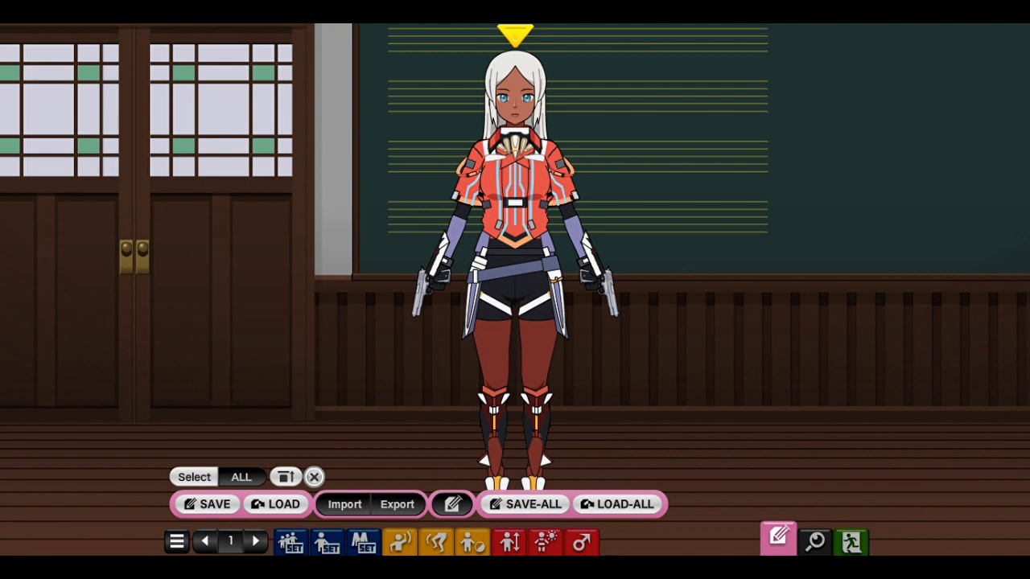
Switch back to the character editor, paste the copied model code into the test pose and start its import.
{"action": "key", "text": "alt+Tab"}
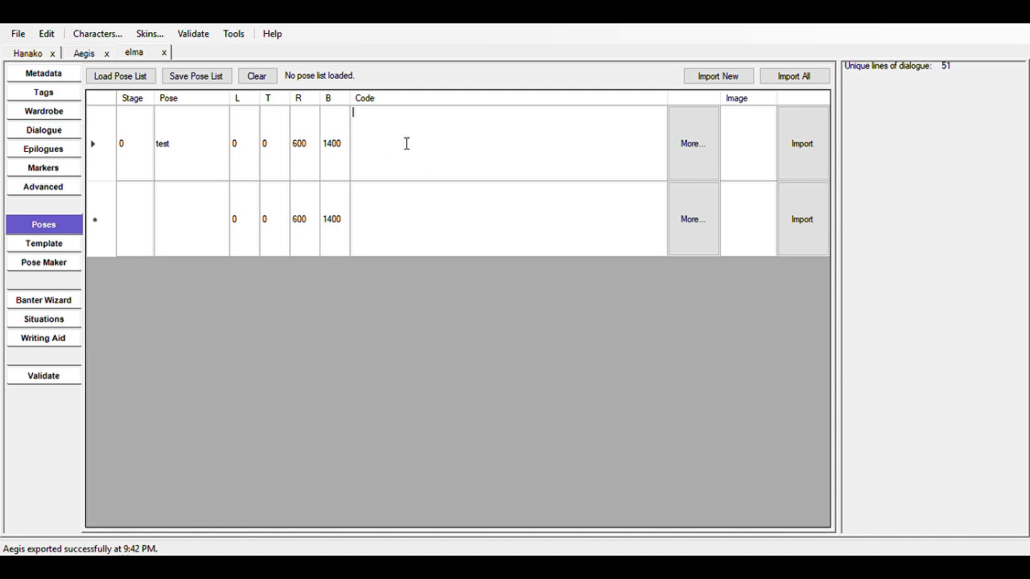
{"action": "key", "text": "ctrl+v"}
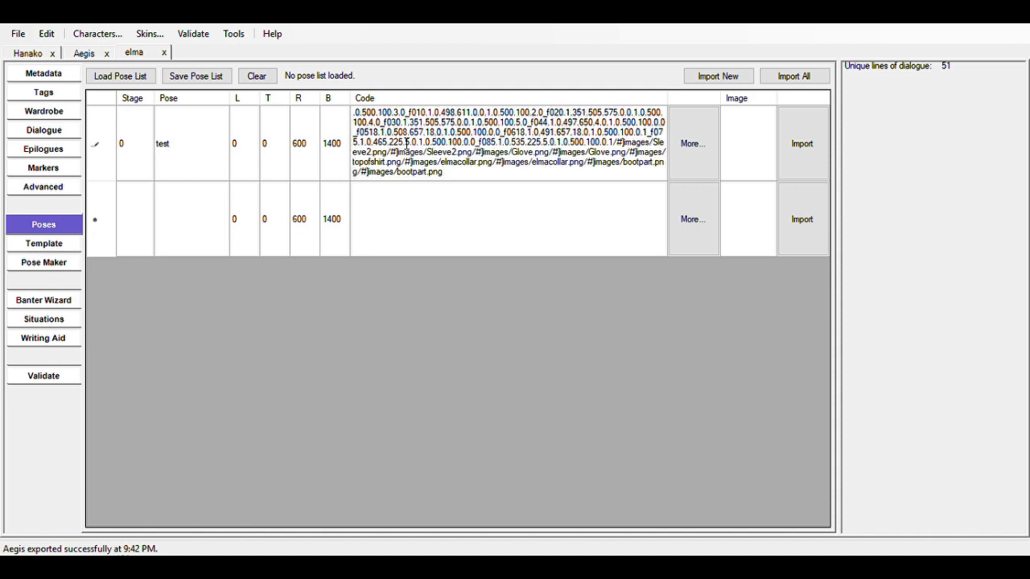
{"action": "left_click", "coordinate": [789, 177]}
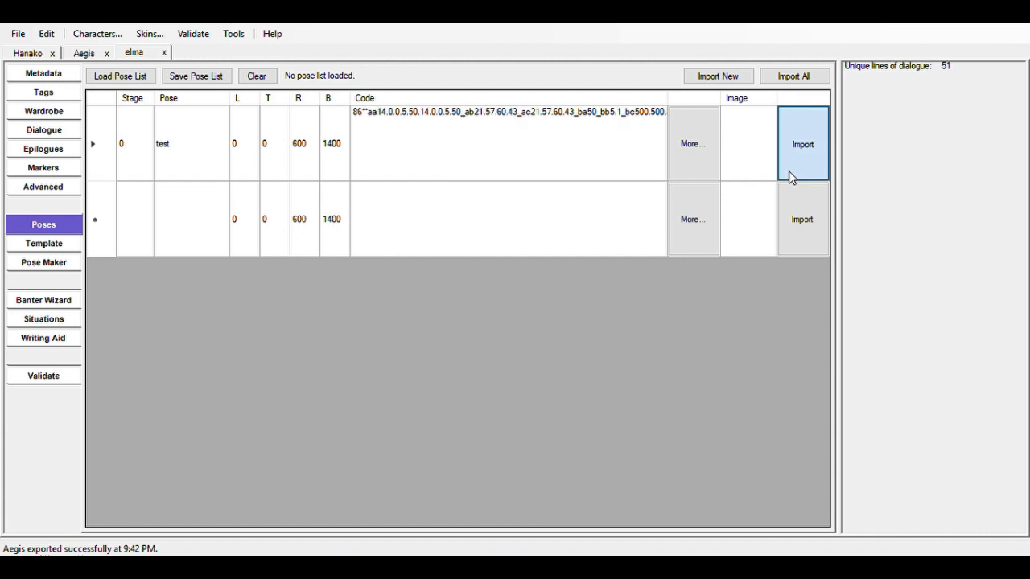
{"action": "left_click", "coordinate": [789, 177]}
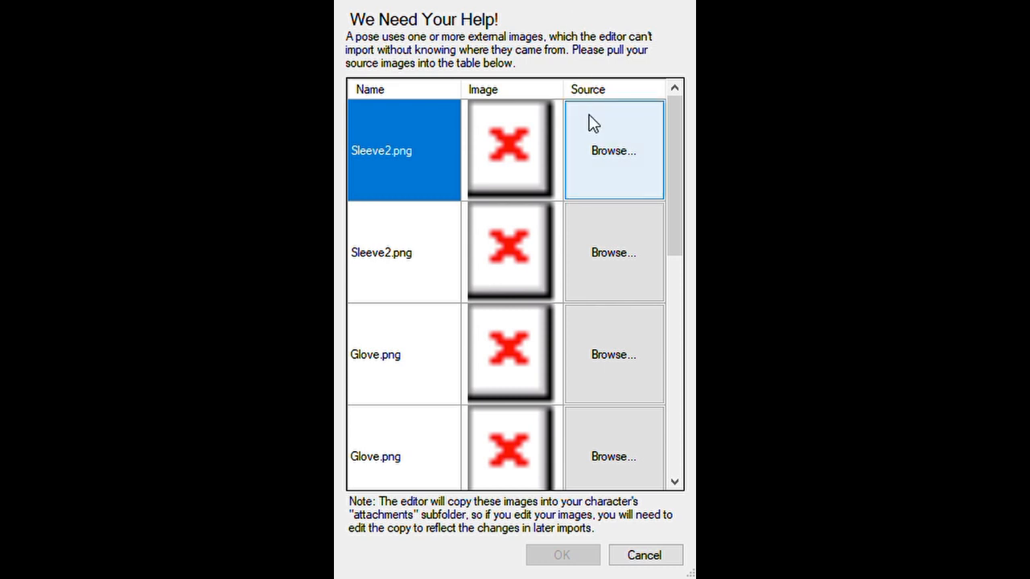
Supply the source images for the first Sleeve2.png and Glove.png entries in the external image table.
{"action": "scroll", "coordinate": [595, 378], "scroll_direction": "down", "scroll_amount": 5}
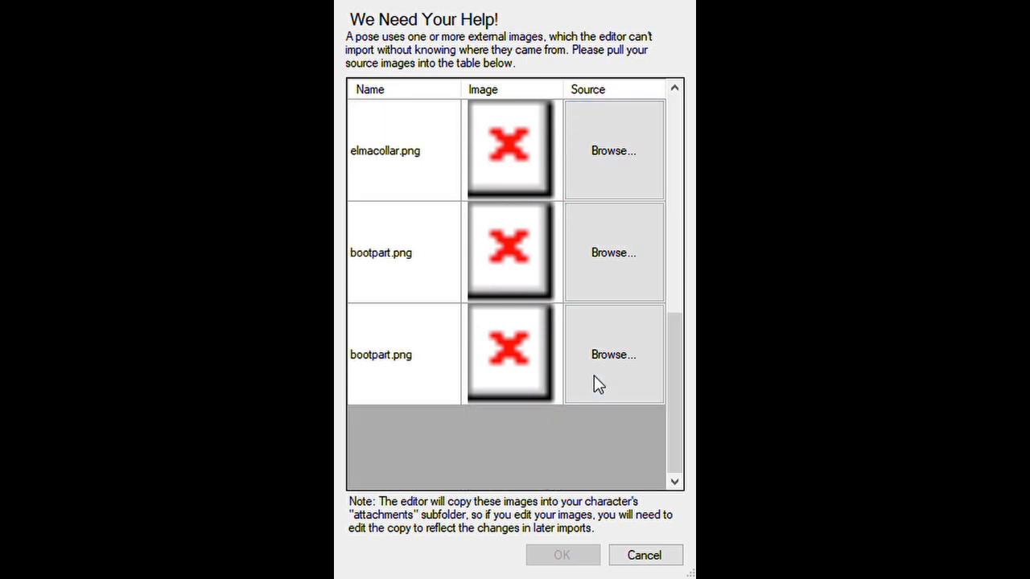
{"action": "scroll", "coordinate": [594, 375], "scroll_direction": "up", "scroll_amount": 5}
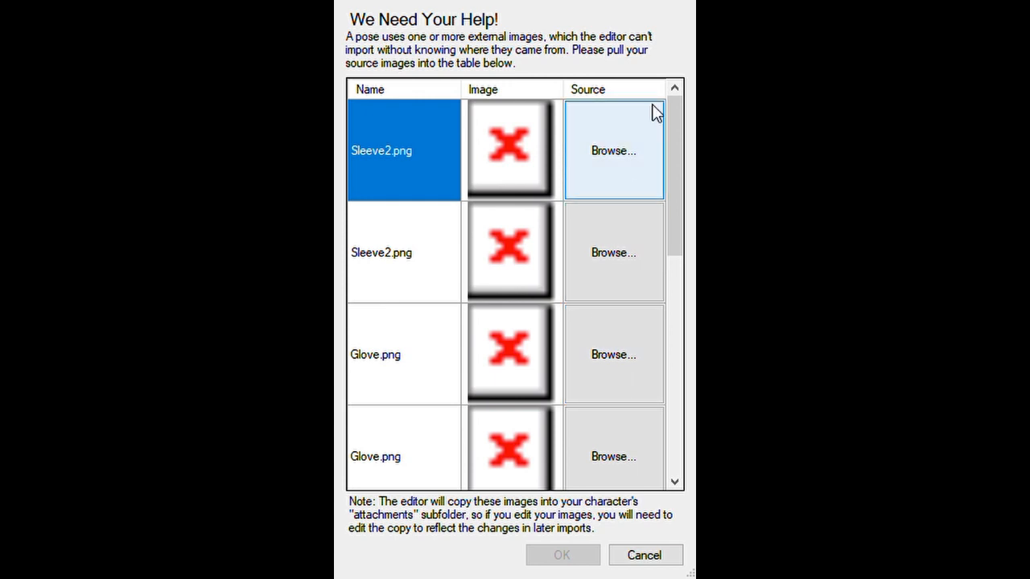
{"action": "left_click", "coordinate": [642, 132]}
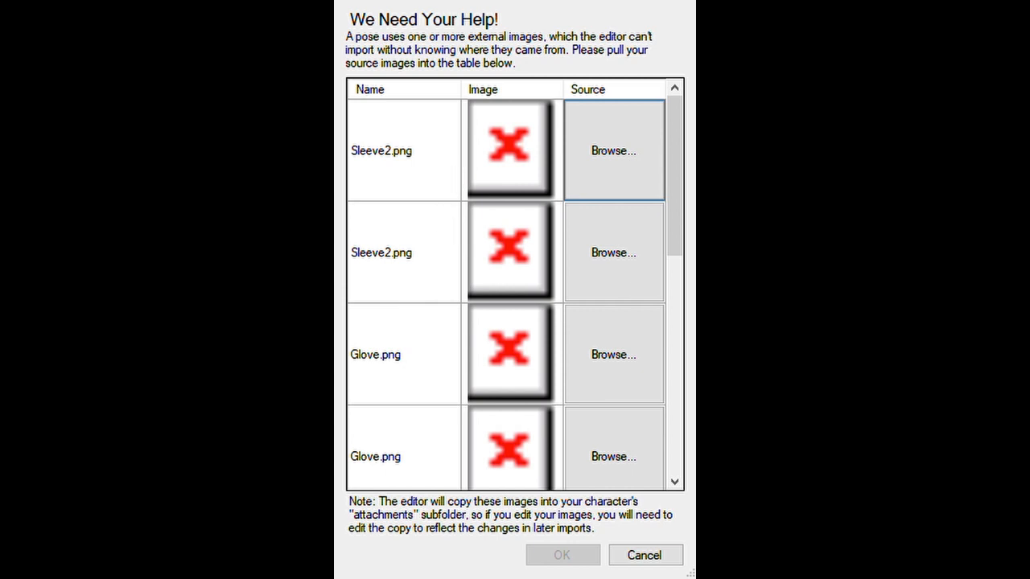
{"action": "left_click", "coordinate": [617, 265]}
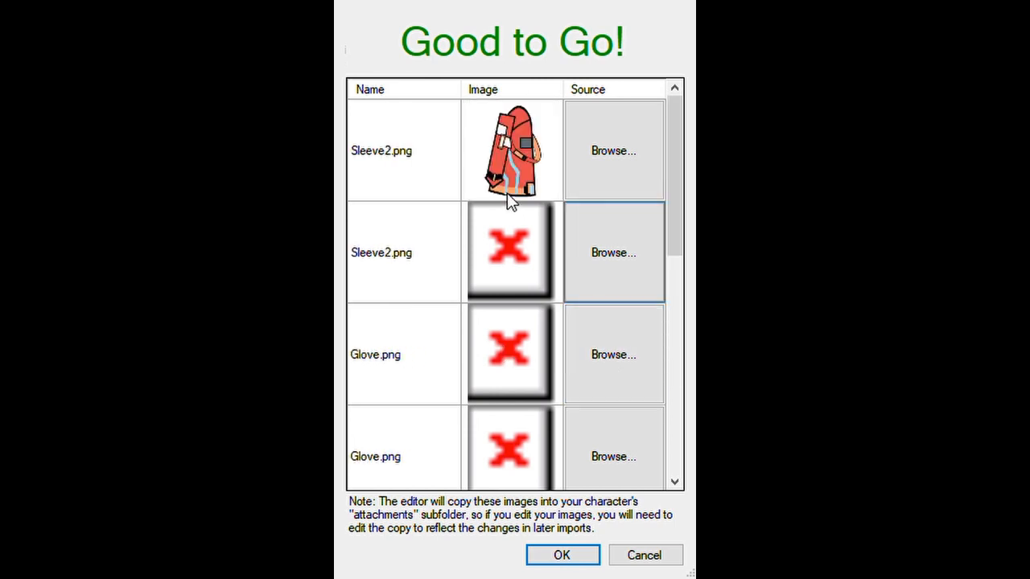
{"action": "left_click", "coordinate": [592, 364]}
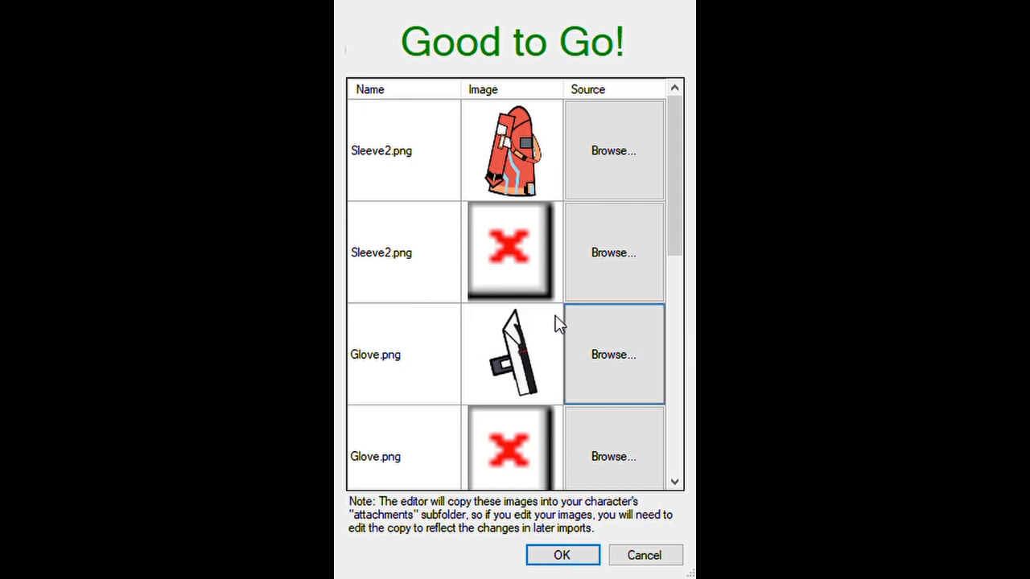
Supply the source images for topofshirt.png, elmacollar.png and bootpart.png, and continue the pose import.
{"action": "scroll", "coordinate": [554, 322], "scroll_direction": "down", "scroll_amount": 1}
{"action": "left_click", "coordinate": [605, 247]}
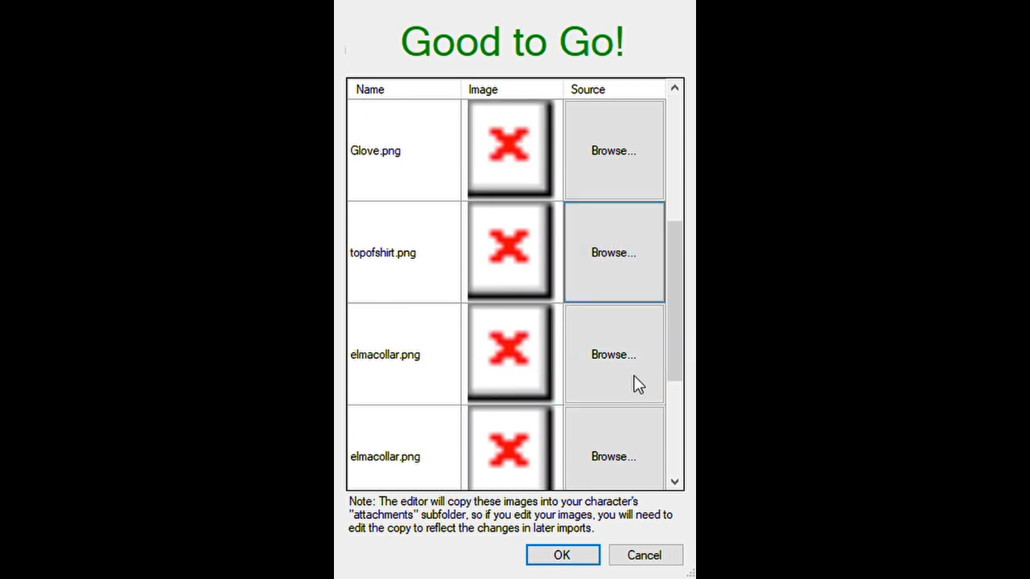
{"action": "left_click", "coordinate": [605, 361]}
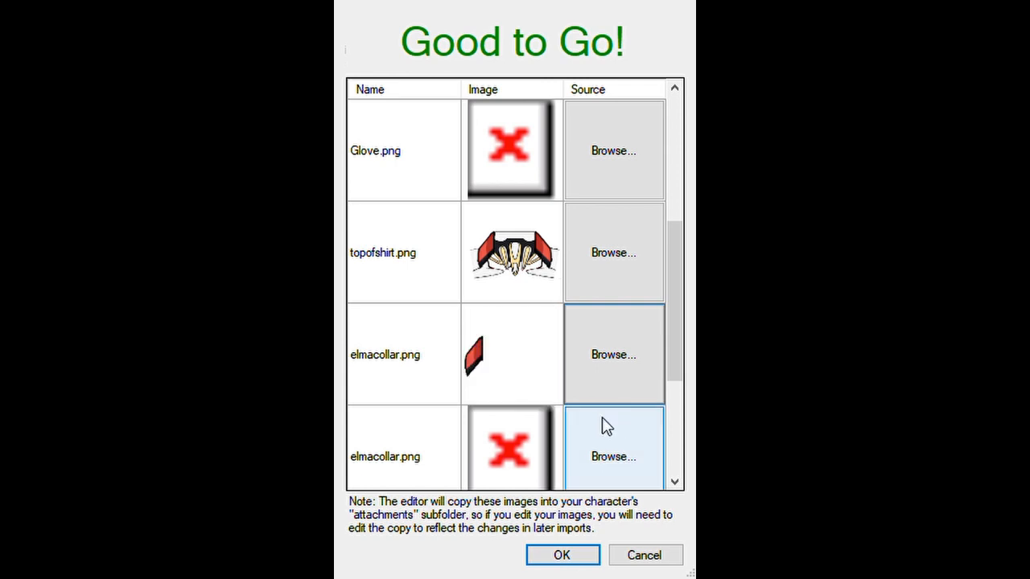
{"action": "scroll", "coordinate": [602, 425], "scroll_direction": "down", "scroll_amount": 1}
{"action": "left_click", "coordinate": [613, 295]}
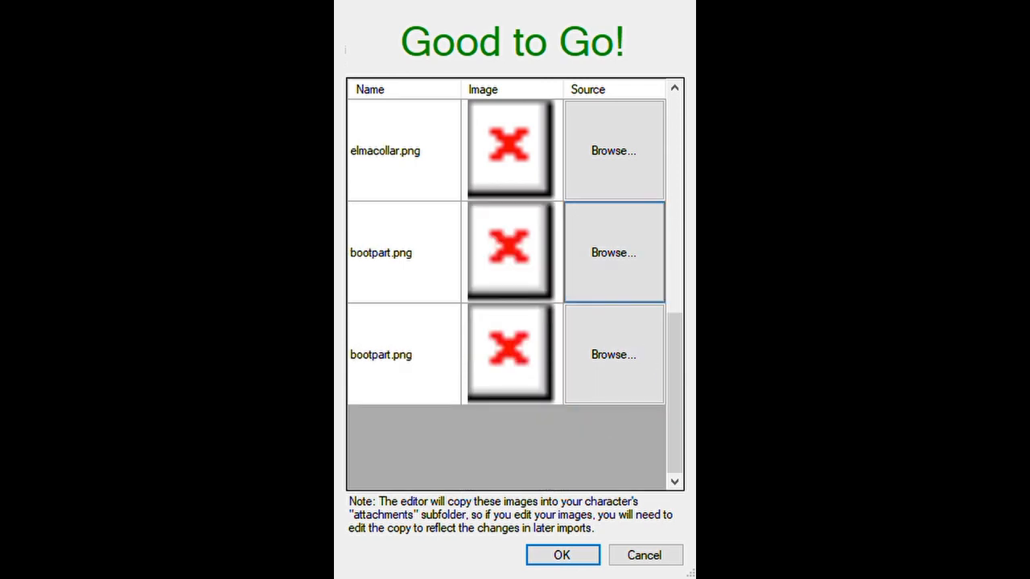
{"action": "scroll", "coordinate": [544, 324], "scroll_direction": "up", "scroll_amount": 2}
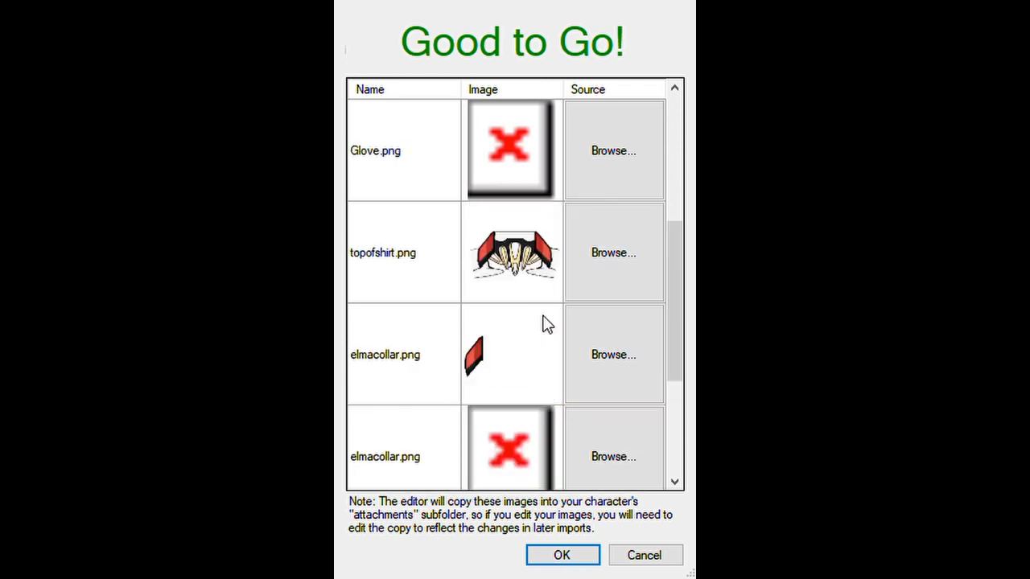
{"action": "scroll", "coordinate": [545, 324], "scroll_direction": "down", "scroll_amount": 1}
{"action": "left_click", "coordinate": [579, 565]}
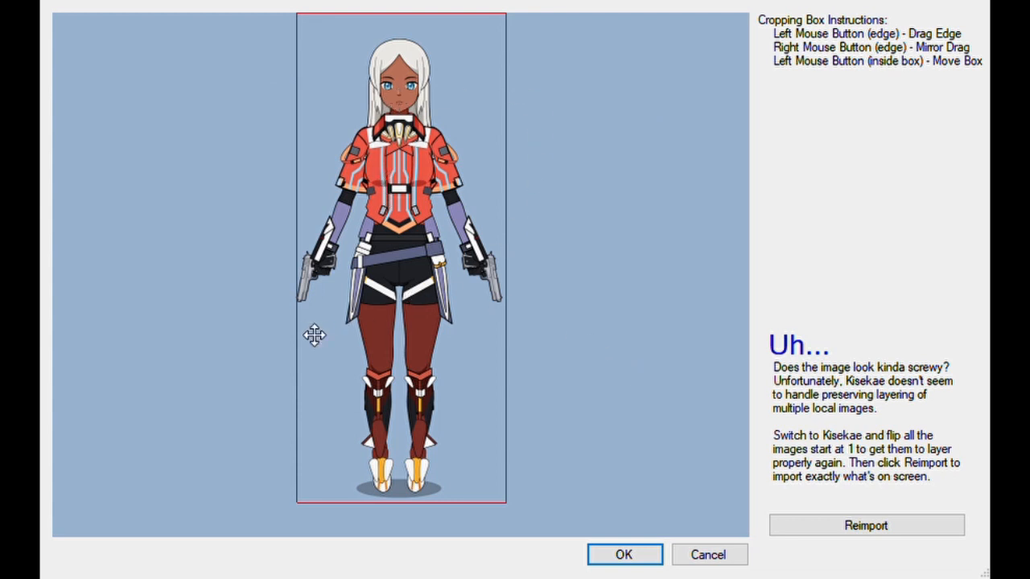
Shift the cropping box slightly to the left around Elma's figure and accept the test pose image.
{"action": "left_click_drag", "start_coordinate": [359, 333], "coordinate": [354, 329]}
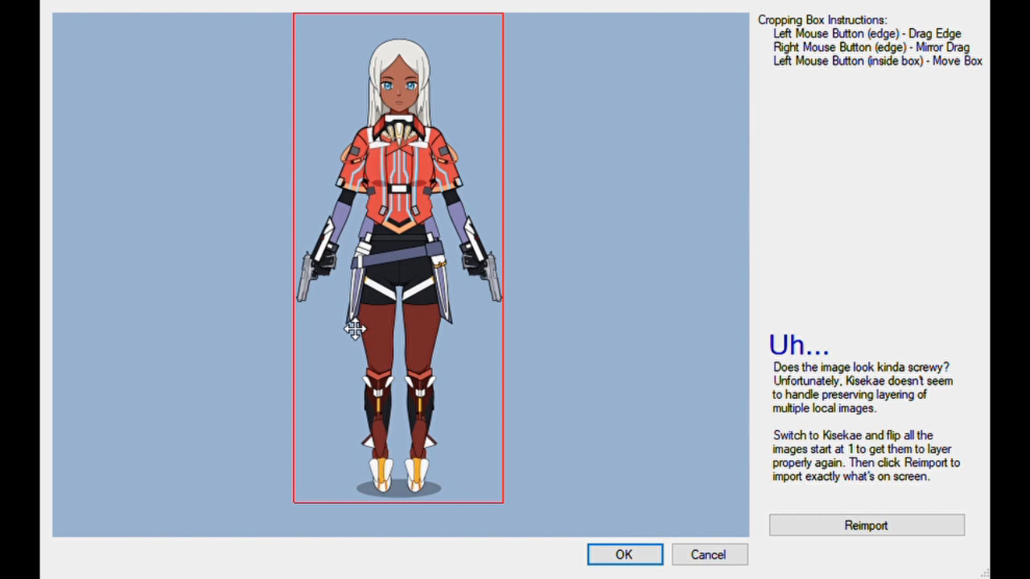
{"action": "left_click", "coordinate": [606, 547]}
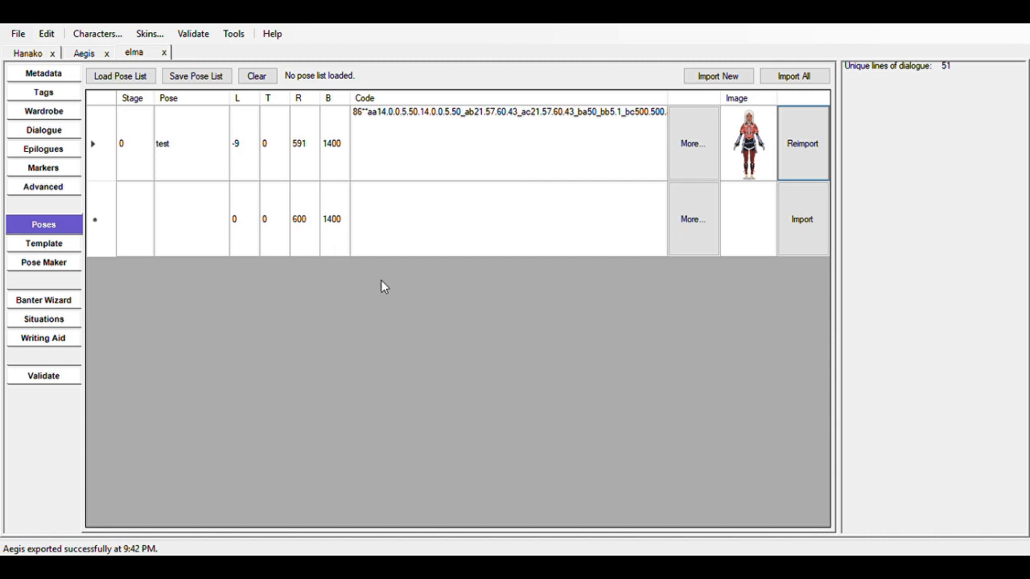
In Elma's dialogue, restrict the Swapping Cards case of stage 0 to the Fully Clothed stage only.
{"action": "left_click", "coordinate": [30, 135]}
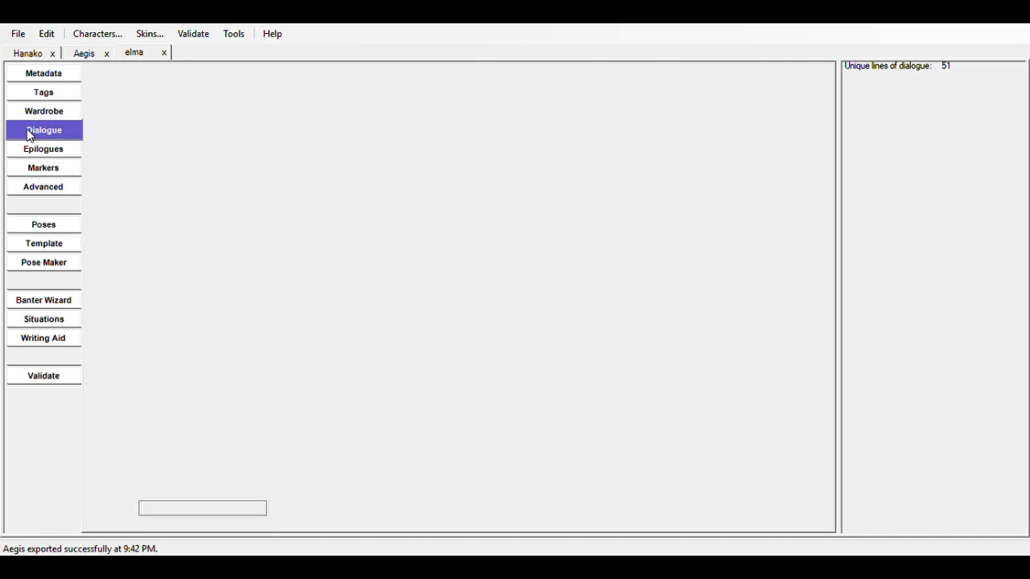
{"action": "left_click", "coordinate": [98, 119]}
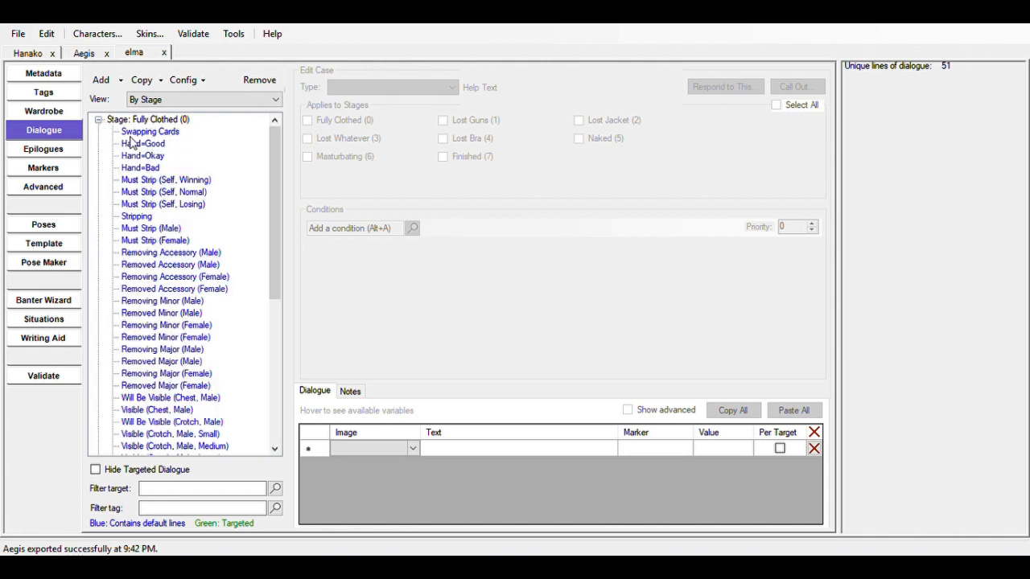
{"action": "left_click", "coordinate": [133, 132]}
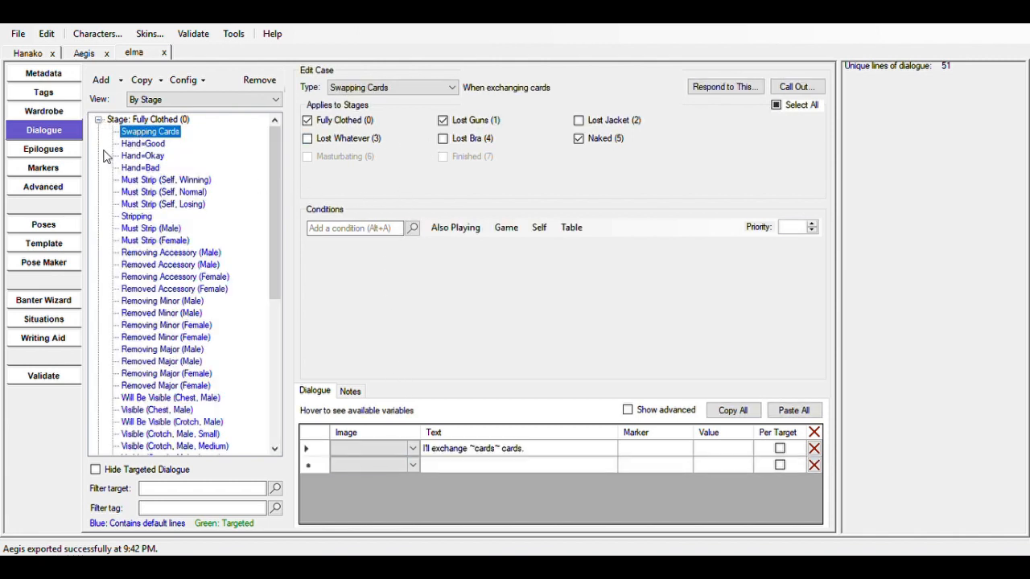
{"action": "scroll", "coordinate": [177, 366], "scroll_direction": "down", "scroll_amount": 7}
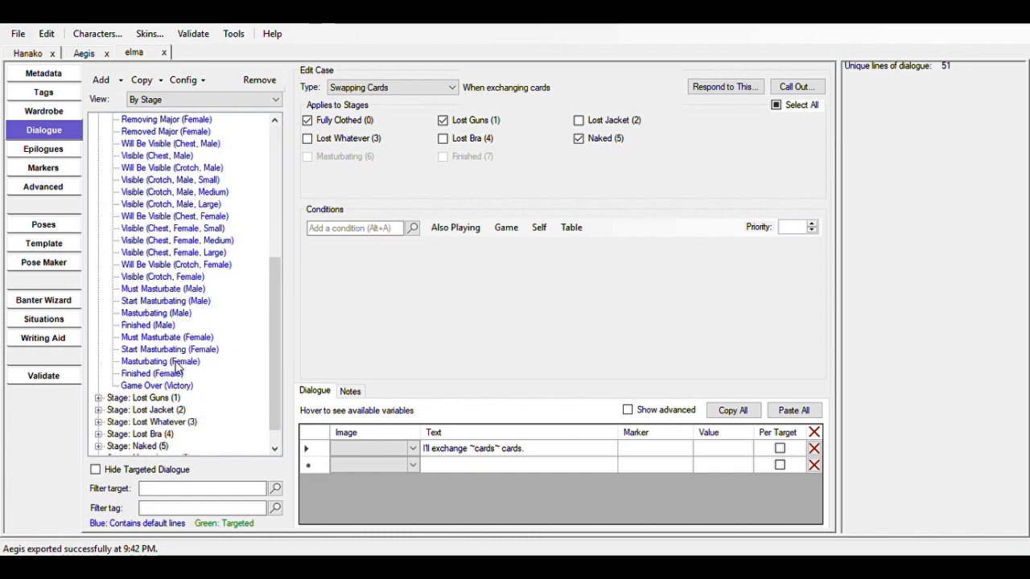
{"action": "scroll", "coordinate": [177, 366], "scroll_direction": "up", "scroll_amount": 7}
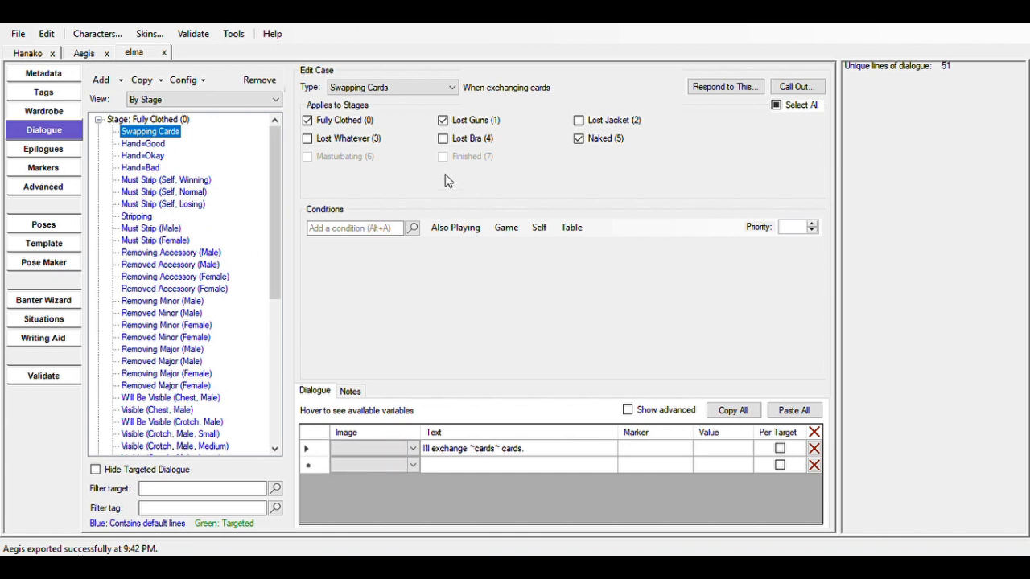
{"action": "left_click", "coordinate": [471, 123]}
{"action": "left_click", "coordinate": [578, 139]}
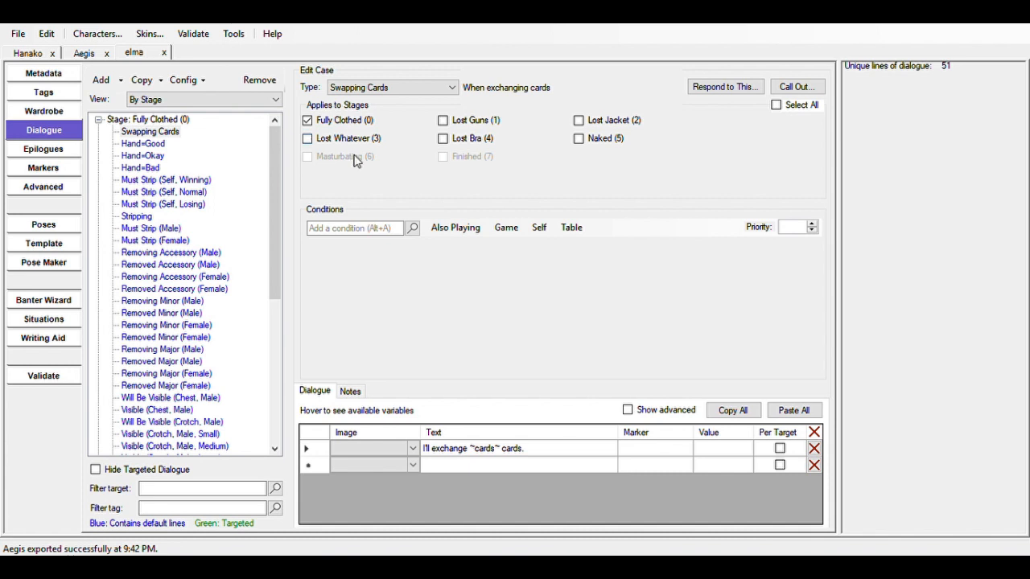
Assign the test pose as the image for the Swapping Cards line about exchanging cards.
{"action": "left_click", "coordinate": [392, 453]}
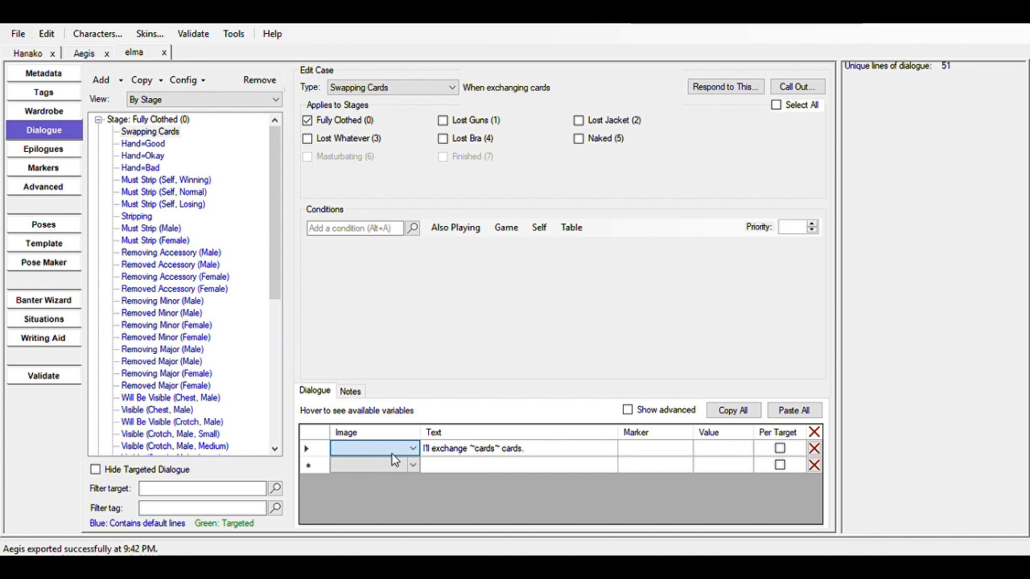
{"action": "type", "text": "test"}
{"action": "left_click", "coordinate": [394, 467]}
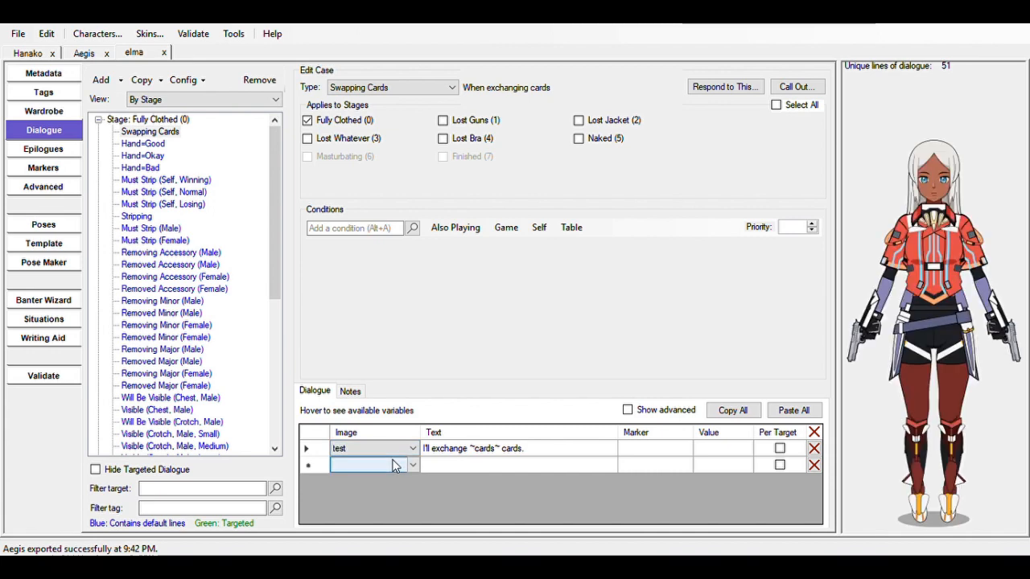
Check the image choice for the Swapping Cards line in the Lost Jacket stage, and collapse that stage again.
{"action": "scroll", "coordinate": [260, 329], "scroll_direction": "down", "scroll_amount": 8}
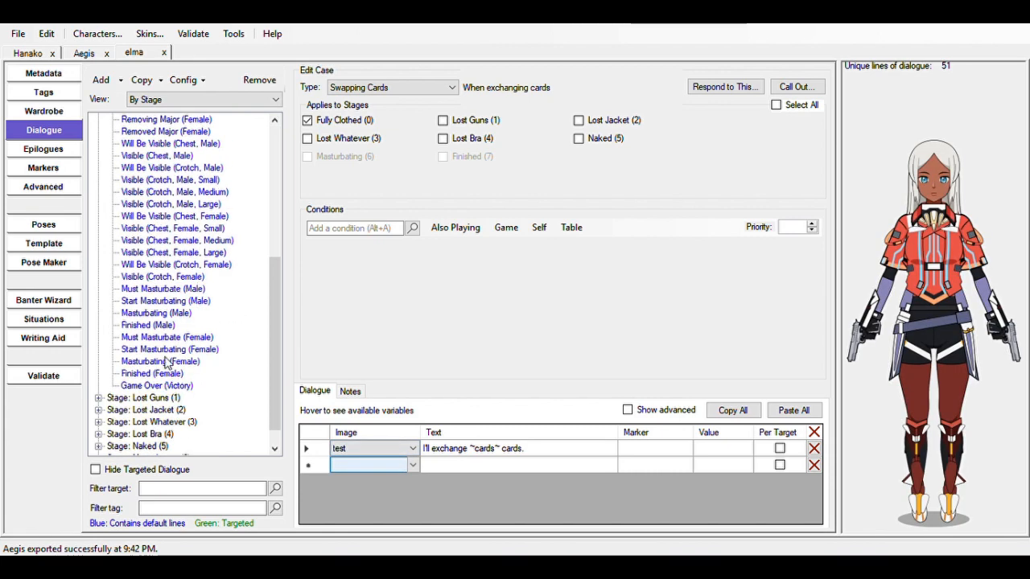
{"action": "left_click", "coordinate": [98, 386]}
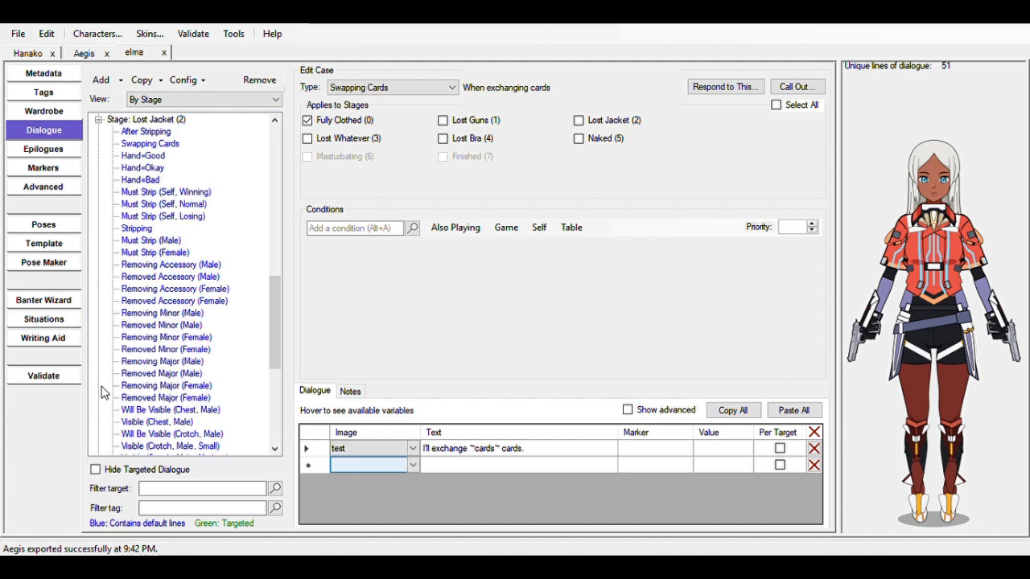
{"action": "left_click", "coordinate": [150, 143]}
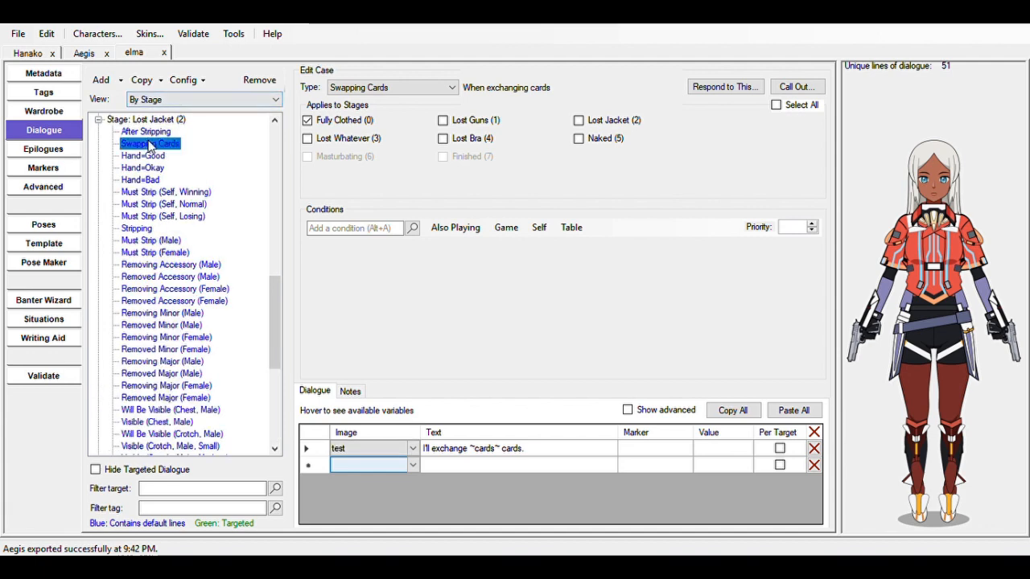
{"action": "left_click", "coordinate": [378, 449]}
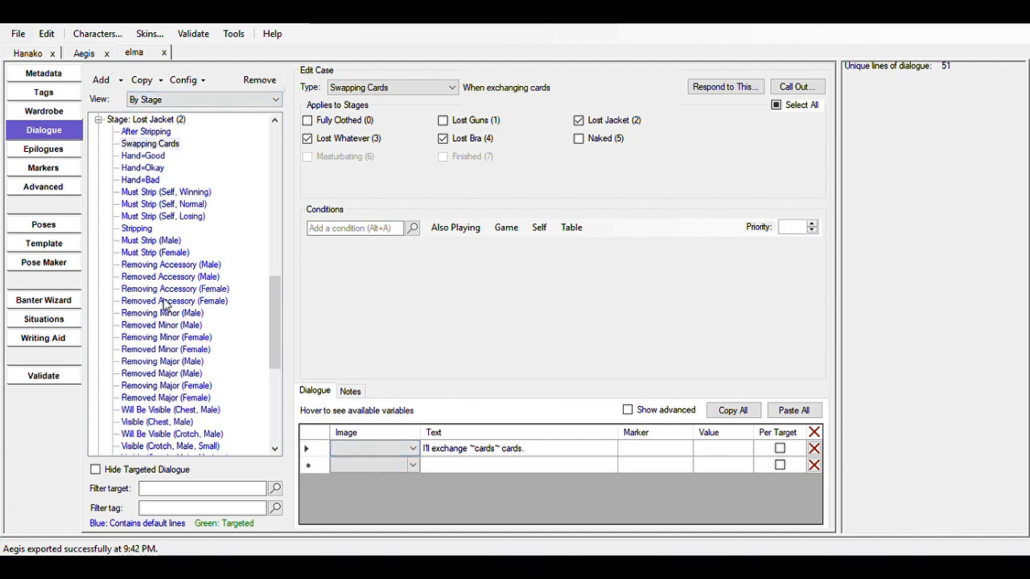
{"action": "scroll", "coordinate": [157, 318], "scroll_direction": "up", "scroll_amount": 5}
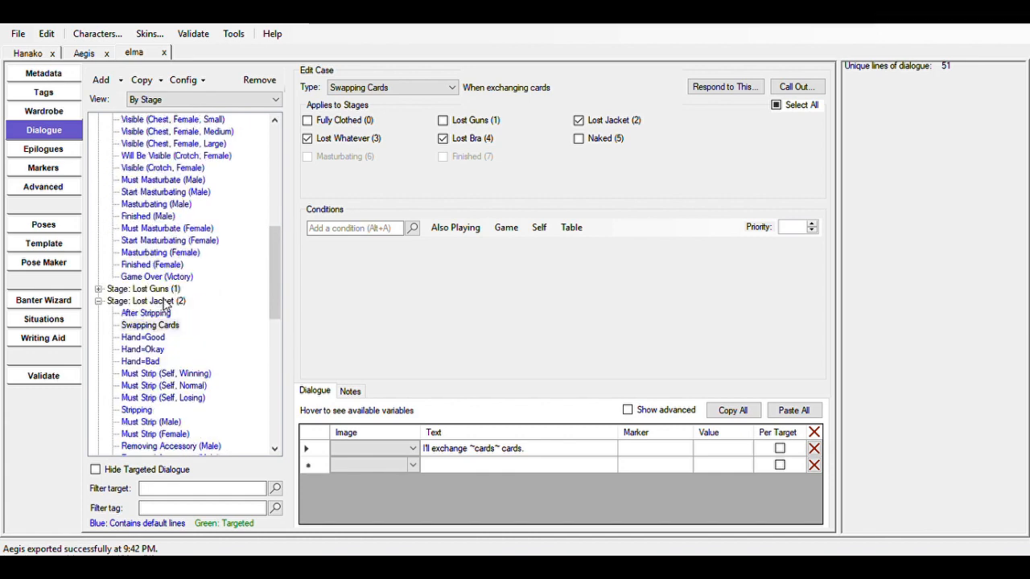
{"action": "left_click", "coordinate": [98, 301]}
Replace the text of the Fully Clothed stage's Swapping Cards line with "This is a test.".
{"action": "scroll", "coordinate": [109, 306], "scroll_direction": "up", "scroll_amount": 8}
{"action": "left_click", "coordinate": [152, 132]}
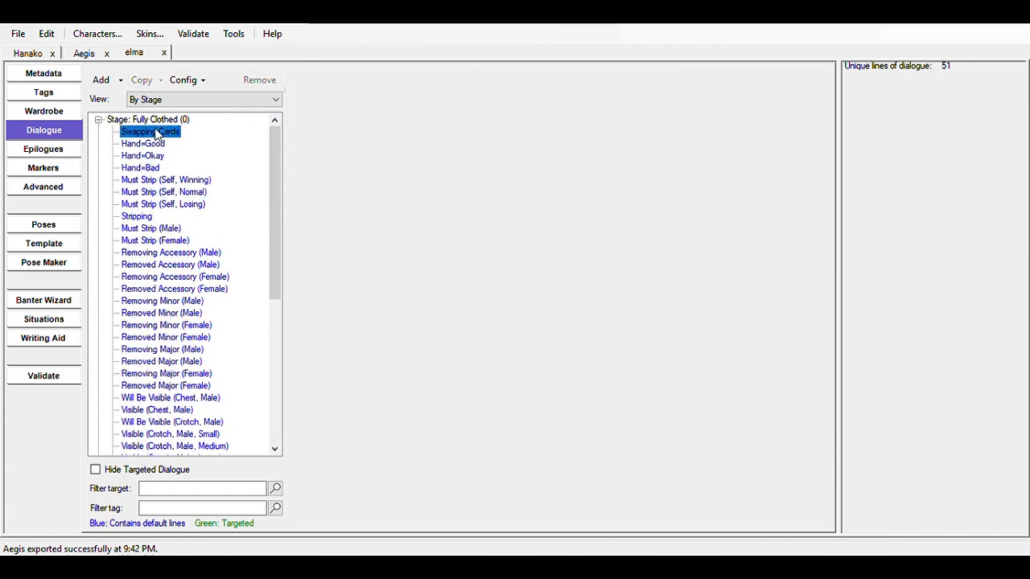
{"action": "left_click", "coordinate": [463, 450]}
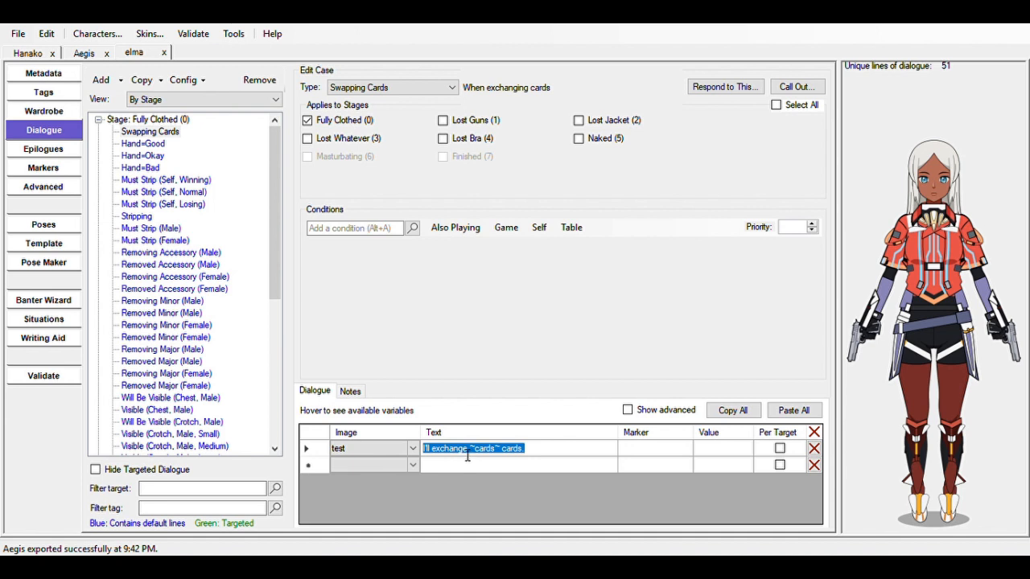
{"action": "type", "text": "Th"}
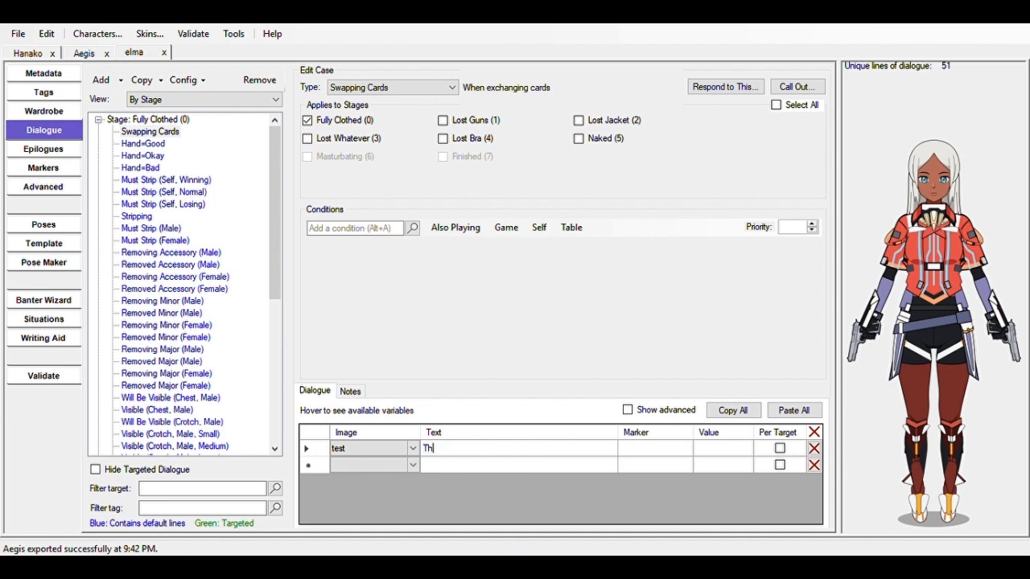
{"action": "type", "text": "is is a test."}
{"action": "key", "text": "Return"}
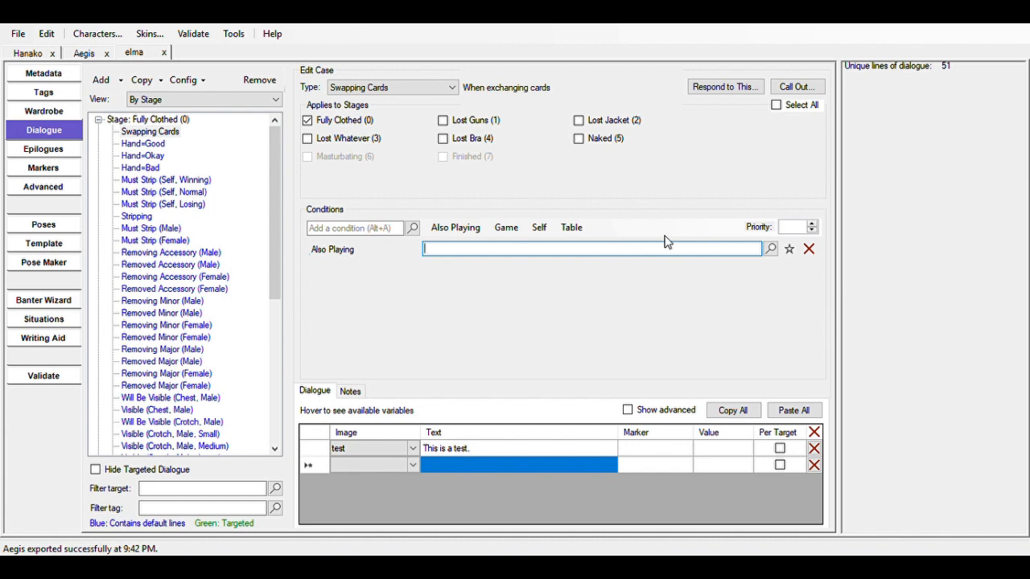
Add an Also Playing condition for Meia to the case, with her stage ranging from Fully Clothed to Fully Clothed.
{"action": "type", "text": "Meia"}
{"action": "key", "text": "Return"}
{"action": "left_click", "coordinate": [455, 227]}
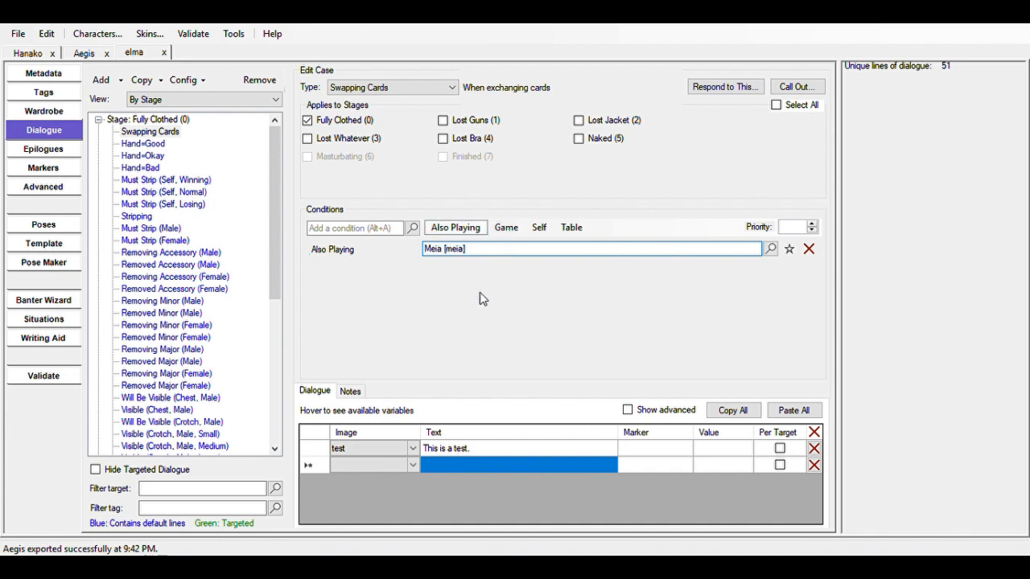
{"action": "left_click", "coordinate": [487, 269]}
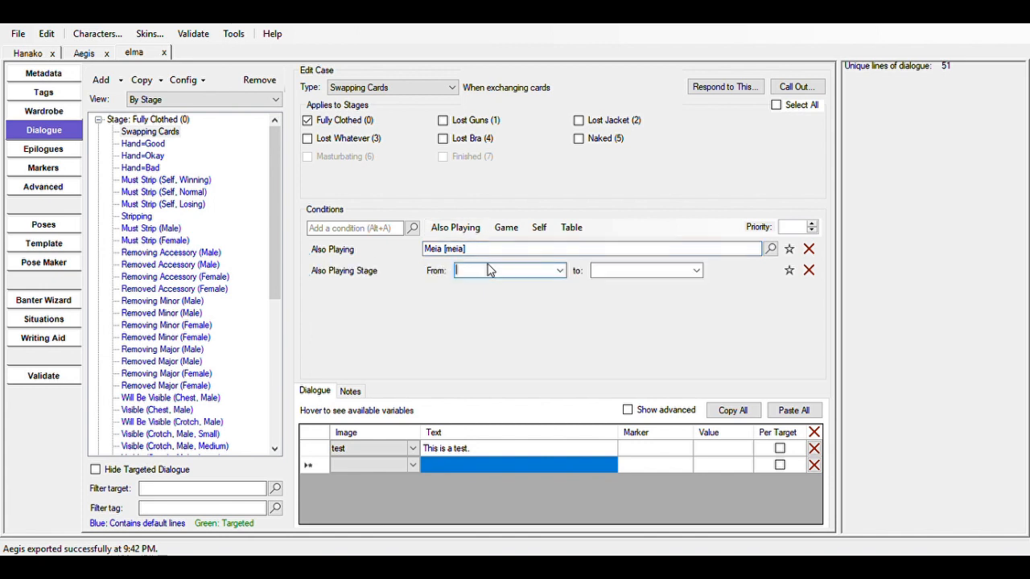
{"action": "left_click", "coordinate": [562, 272]}
{"action": "left_click", "coordinate": [539, 287]}
{"action": "left_click", "coordinate": [698, 274]}
{"action": "left_click", "coordinate": [660, 289]}
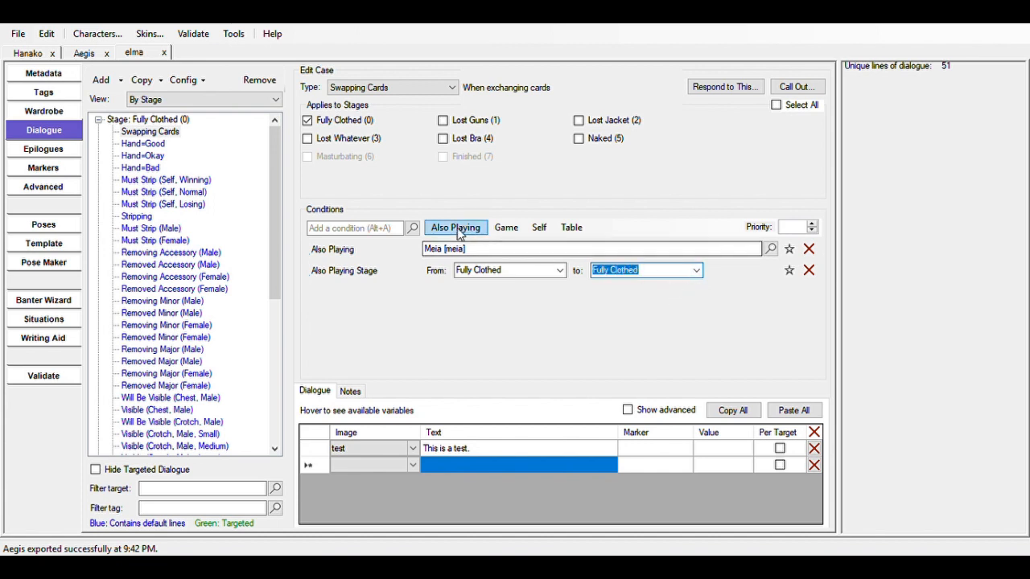
{"action": "left_click", "coordinate": [791, 228]}
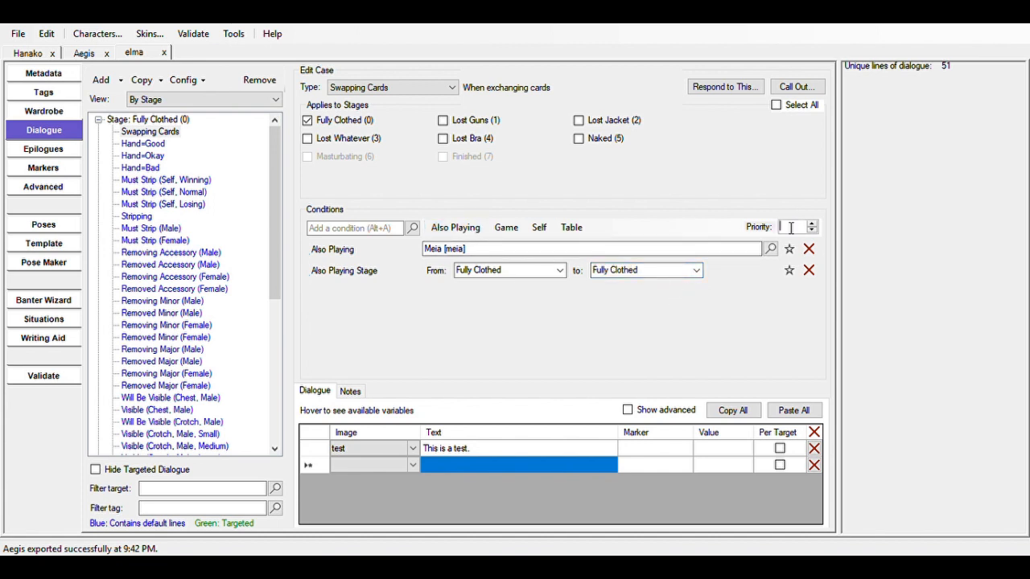
Duplicate the Swapping Cards case that targets Meia and select the first of the two cases.
{"action": "left_click", "coordinate": [157, 88]}
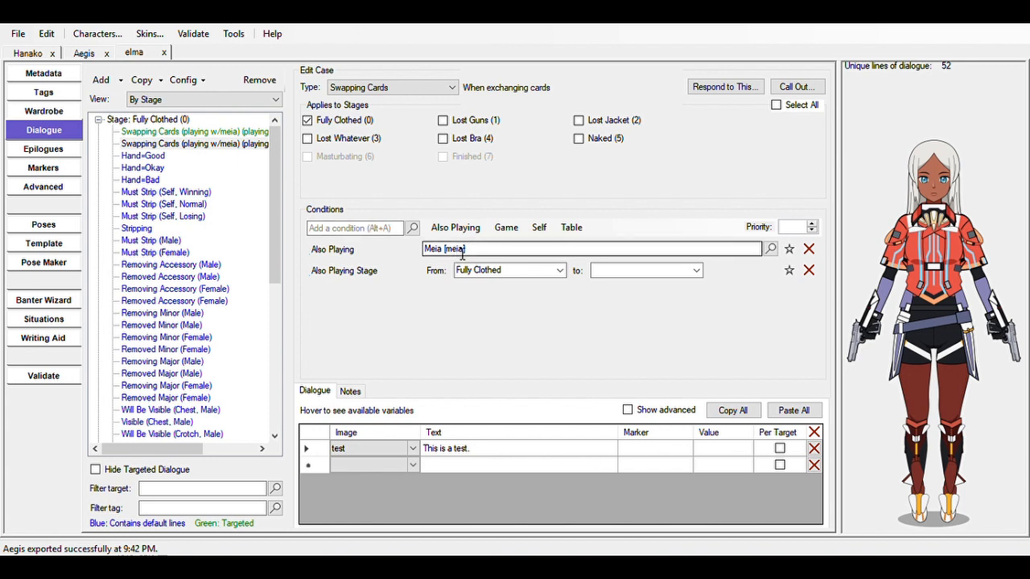
{"action": "left_click", "coordinate": [213, 131]}
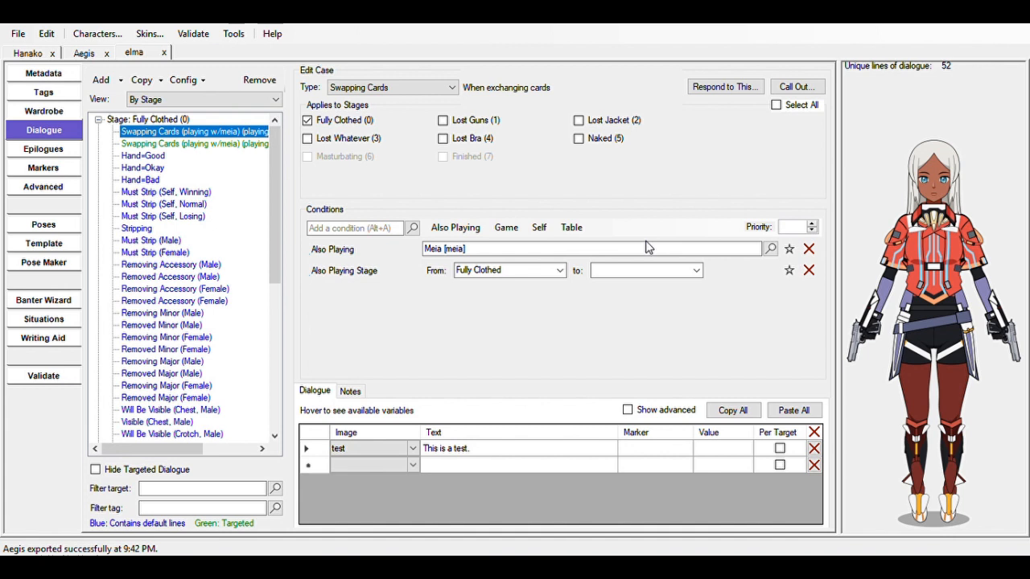
Set the priority of the first Swapping Cards case targeting Meia to 500.
{"action": "left_click", "coordinate": [791, 227]}
{"action": "type", "text": "5"}
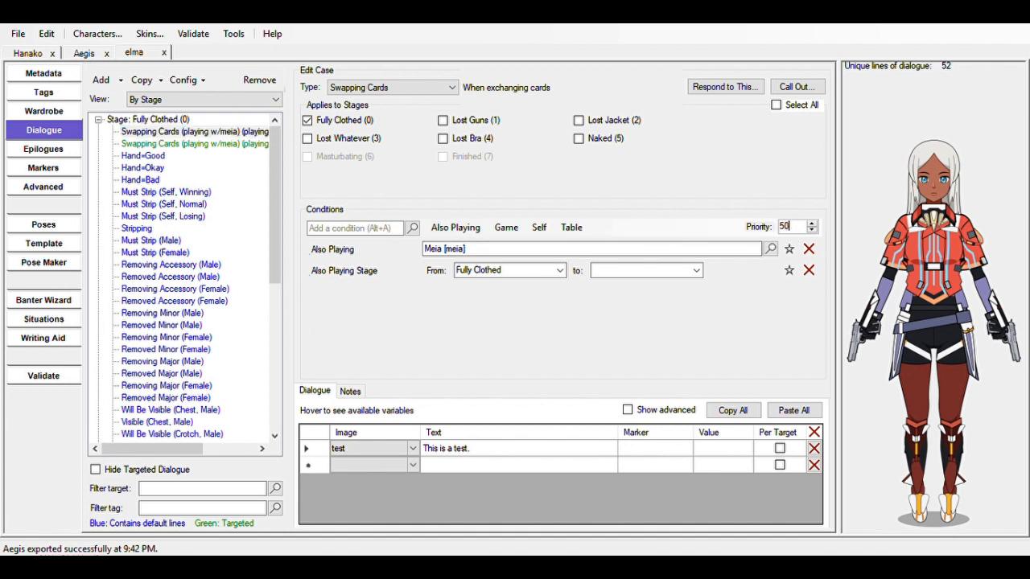
{"action": "type", "text": "0"}
Retarget the second Swapping Cards case's Also Playing condition to Jura and set the case's priority to 450.
{"action": "left_click", "coordinate": [241, 144]}
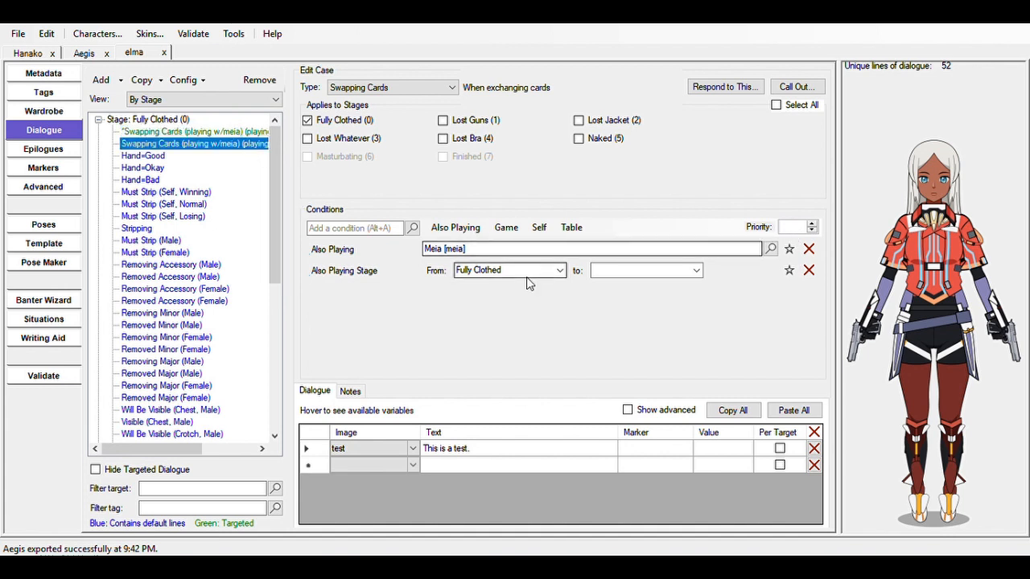
{"action": "left_click", "coordinate": [489, 249]}
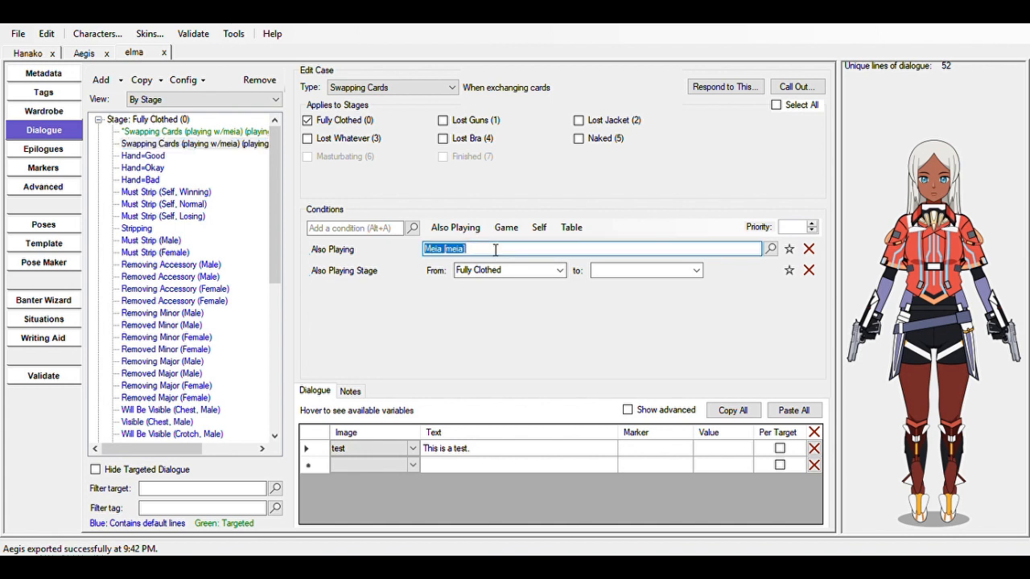
{"action": "type", "text": "u"}
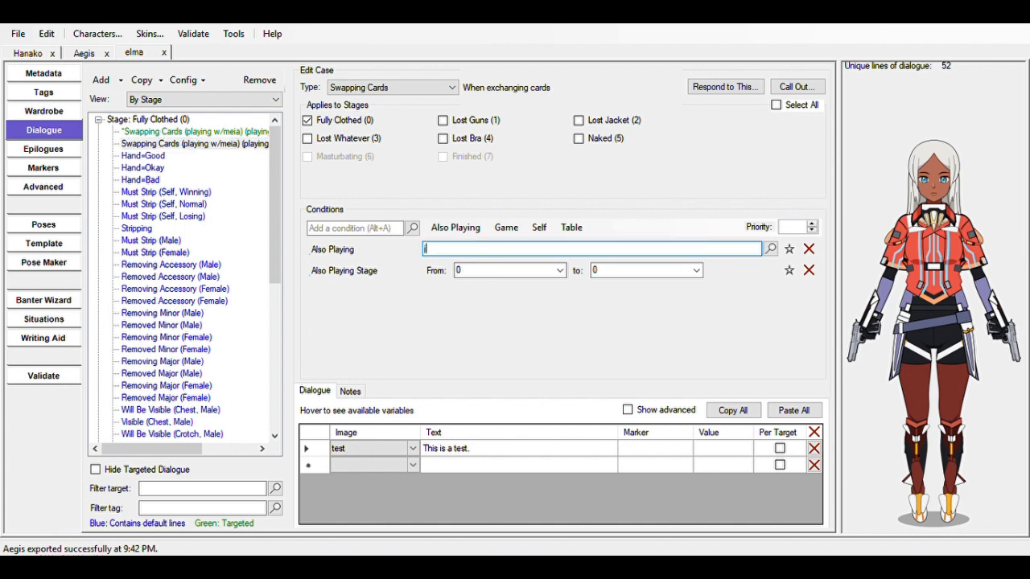
{"action": "type", "text": "ra"}
{"action": "key", "text": "Return"}
{"action": "left_click", "coordinate": [802, 230]}
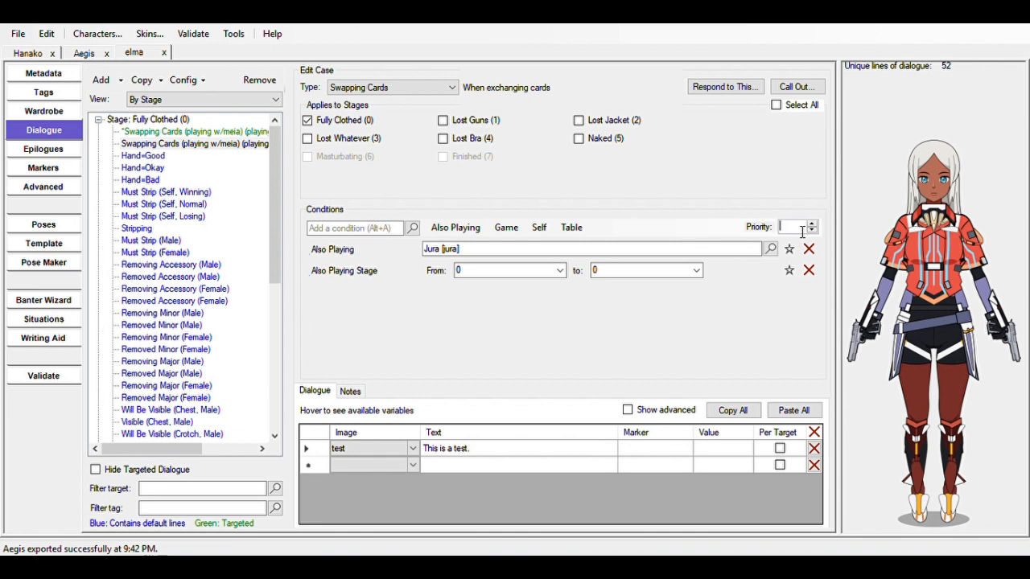
{"action": "type", "text": "450"}
Add a game Variable Test to the Swapping Cards case targeting Meia, requiring ~background~ == arcade.
{"action": "left_click", "coordinate": [202, 133]}
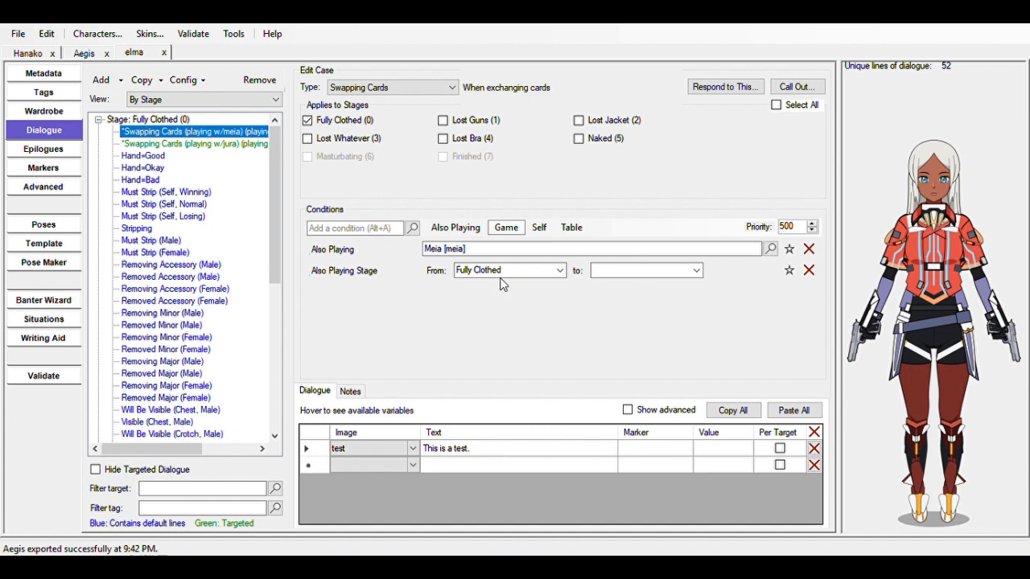
{"action": "left_click", "coordinate": [497, 316]}
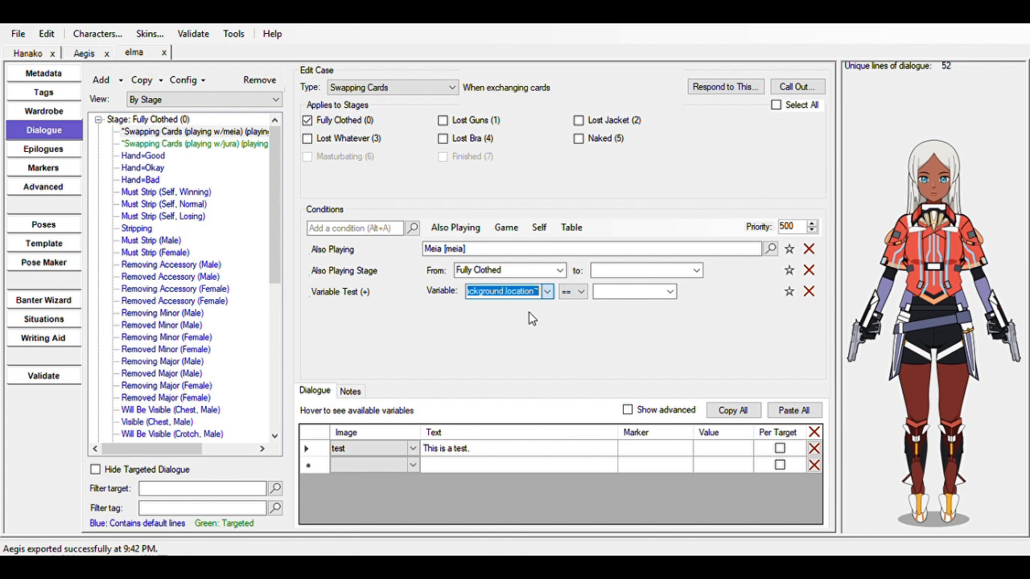
{"action": "left_click", "coordinate": [661, 293]}
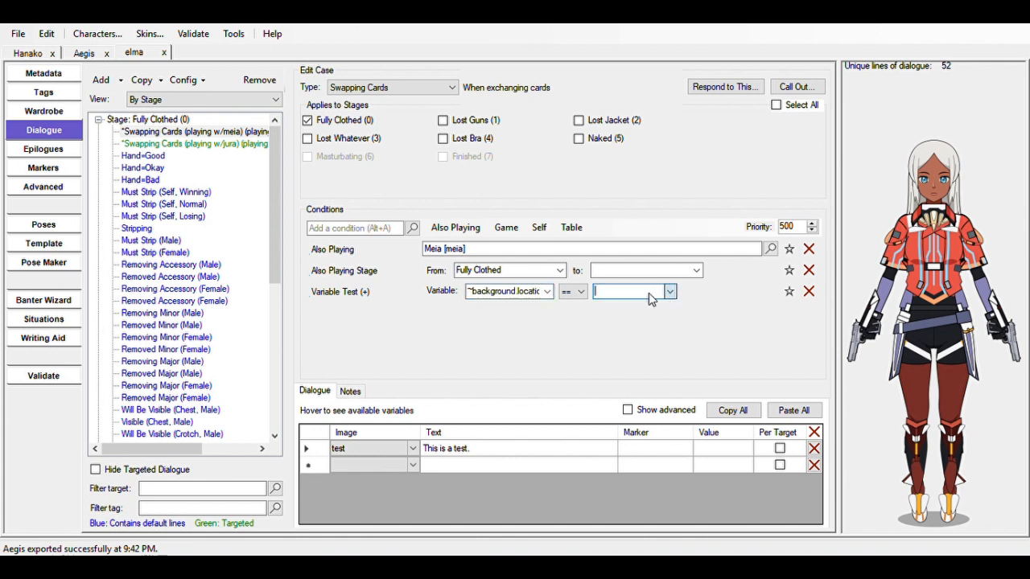
{"action": "left_click", "coordinate": [542, 294]}
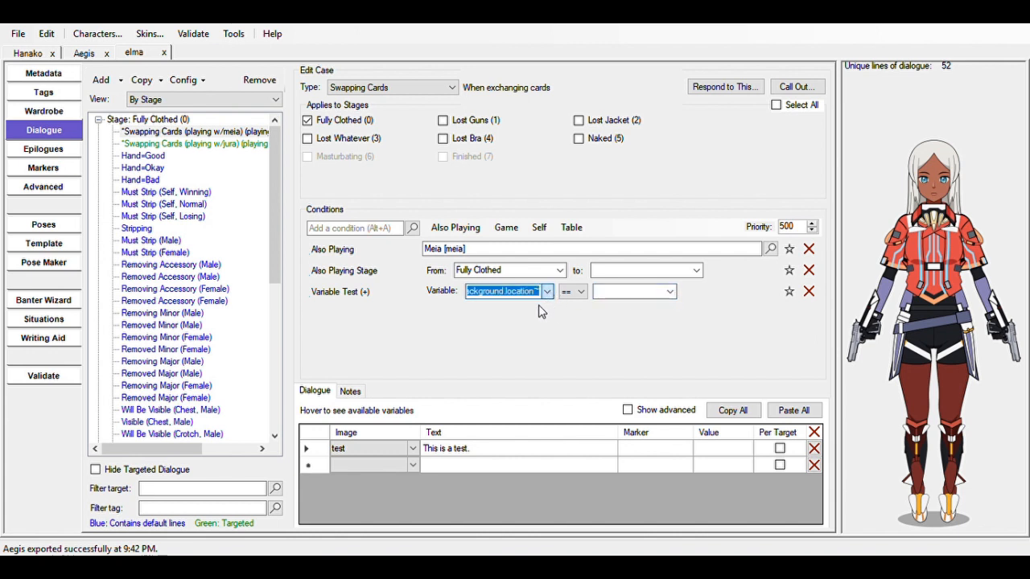
{"action": "left_click", "coordinate": [666, 293]}
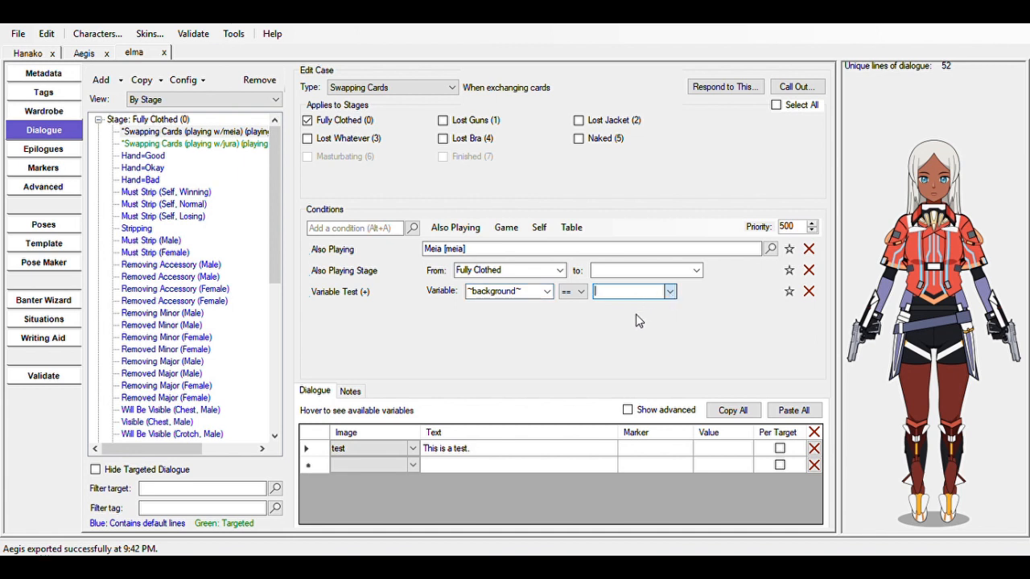
{"action": "key", "text": "Down"}
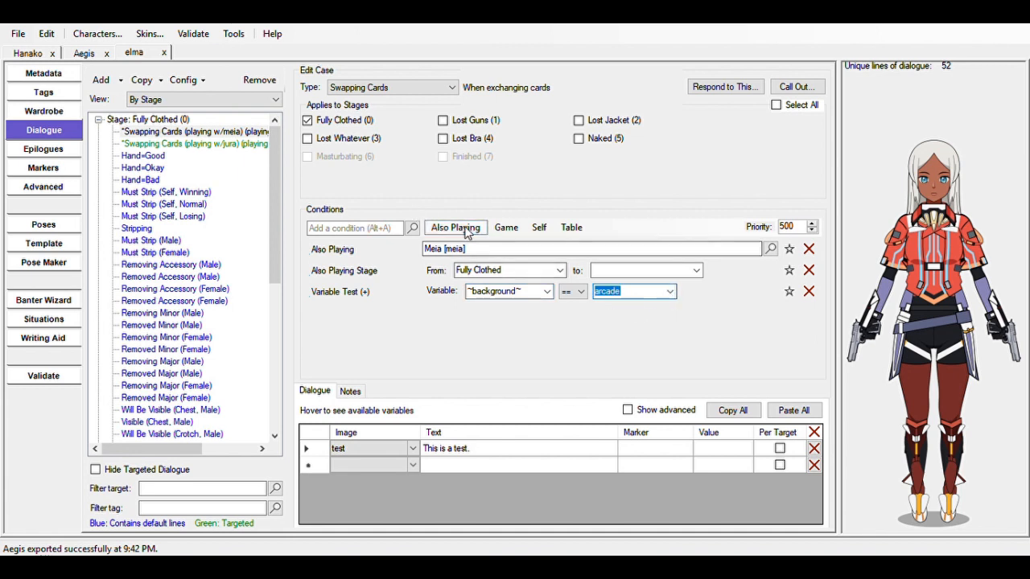
Add a second Variable Test to the Meia case, requiring ~weekday~ == Monday.
{"action": "left_click", "coordinate": [507, 230]}
{"action": "left_click", "coordinate": [508, 311]}
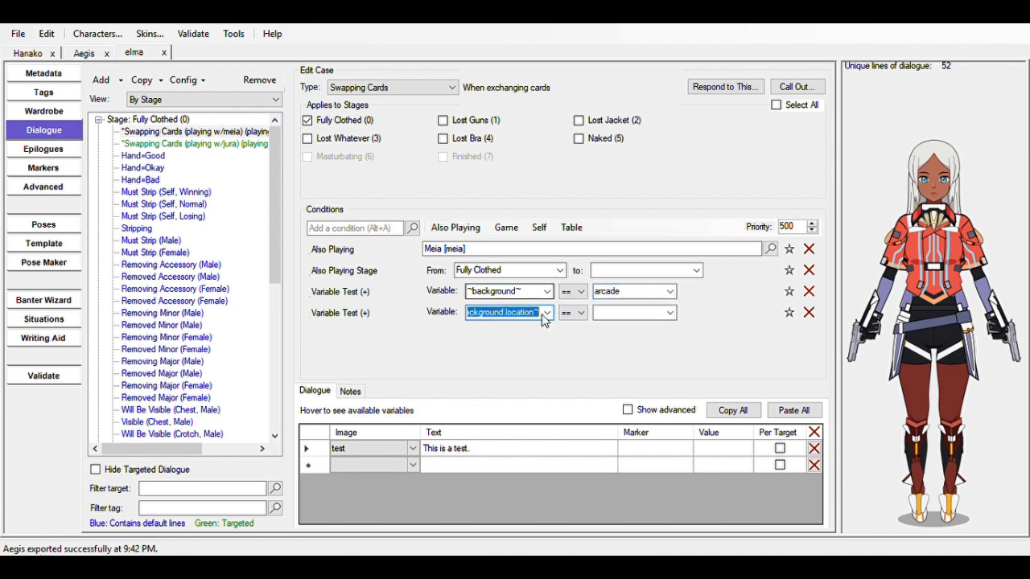
{"action": "left_click", "coordinate": [500, 447]}
{"action": "left_click", "coordinate": [668, 314]}
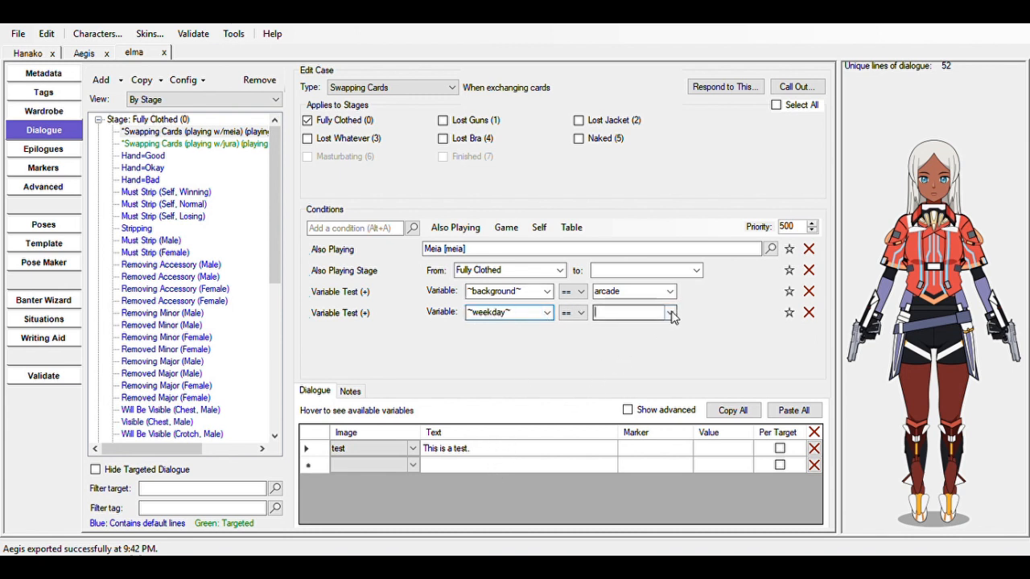
{"action": "left_click", "coordinate": [634, 342]}
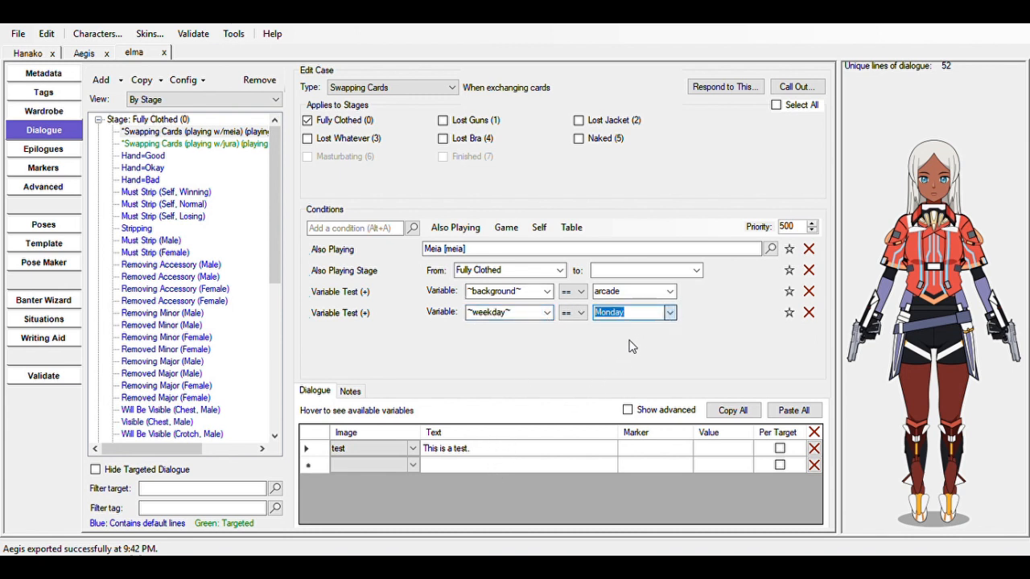
Add a third Variable Test to the Meia case, comparing ~player~ with a specific player's name.
{"action": "left_click", "coordinate": [506, 228]}
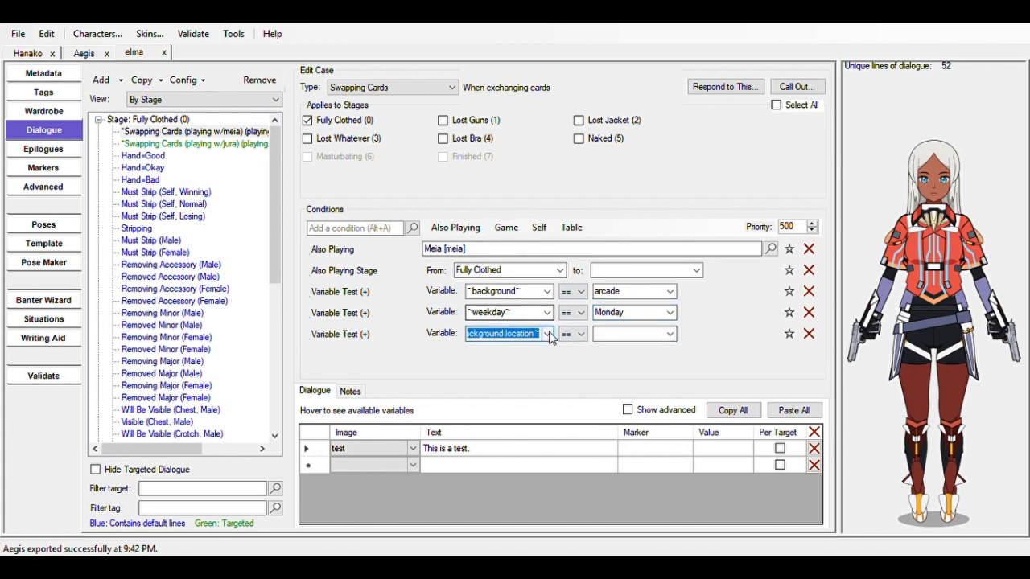
{"action": "left_click", "coordinate": [511, 394]}
{"action": "left_click", "coordinate": [625, 340]}
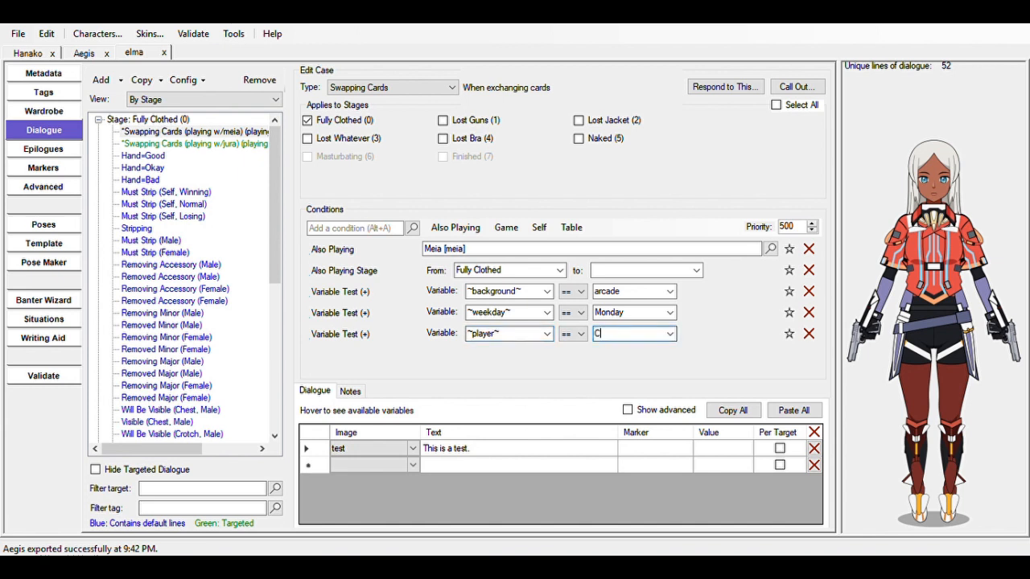
{"action": "left_click", "coordinate": [543, 230]}
{"action": "left_click", "coordinate": [579, 230]}
Examine the default Fully Clothed cases, including Hand=Okay, the Must Strip variants, Stripping and Removing Accessory (Male), and the rest of the case list.
{"action": "left_click", "coordinate": [177, 204]}
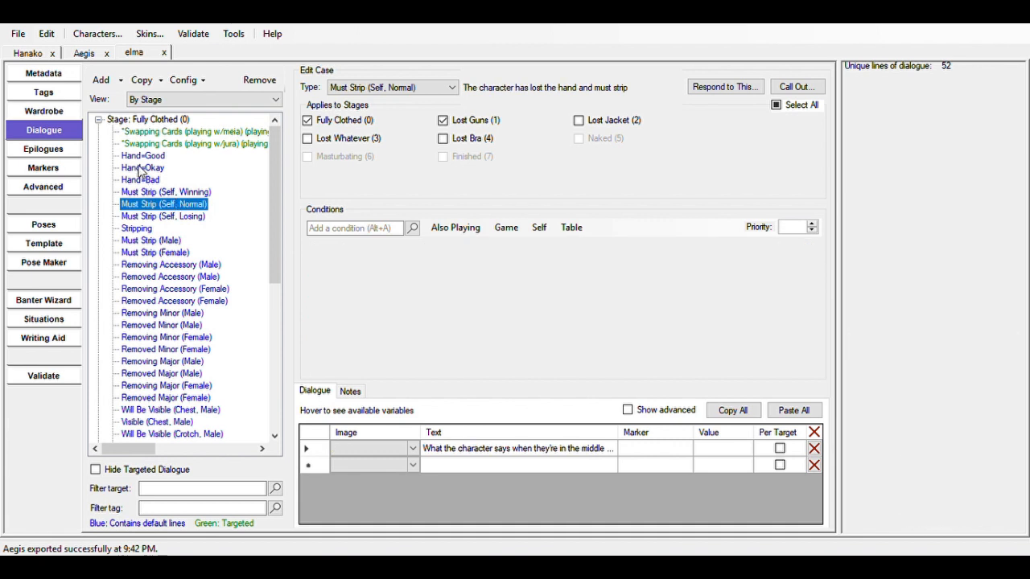
{"action": "left_click", "coordinate": [141, 169]}
{"action": "left_click", "coordinate": [155, 193]}
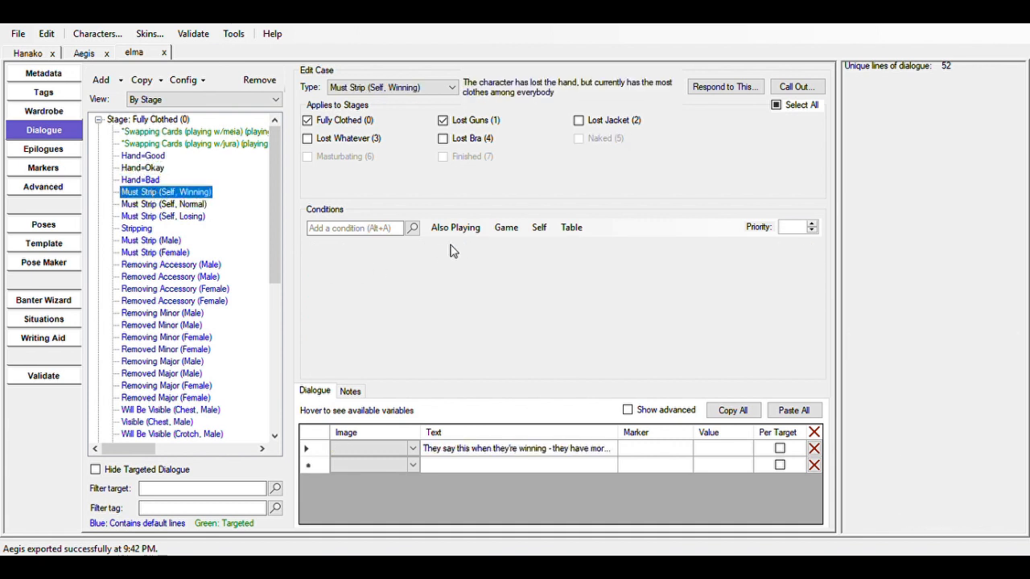
{"action": "left_click", "coordinate": [203, 205]}
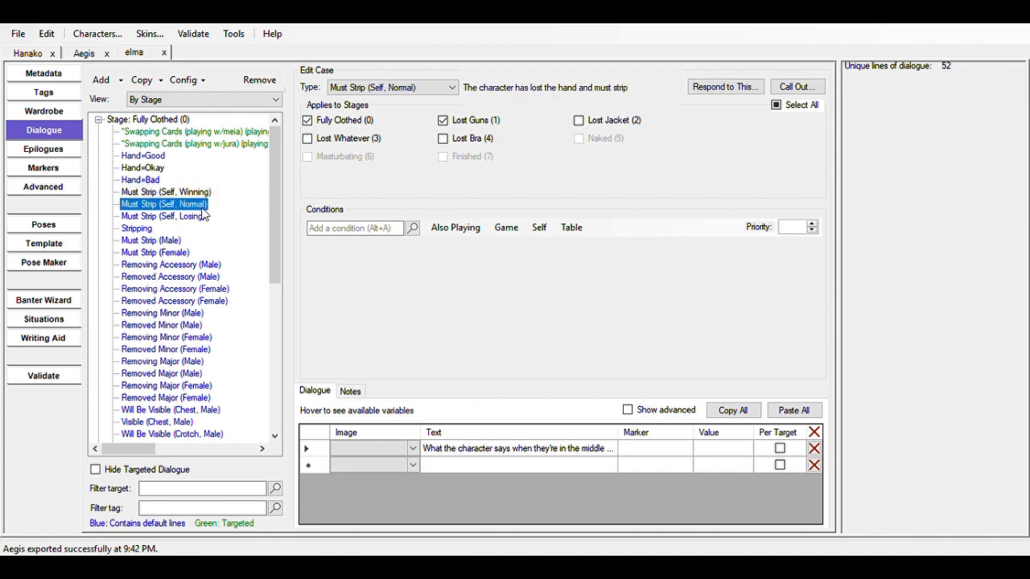
{"action": "left_click", "coordinate": [201, 216]}
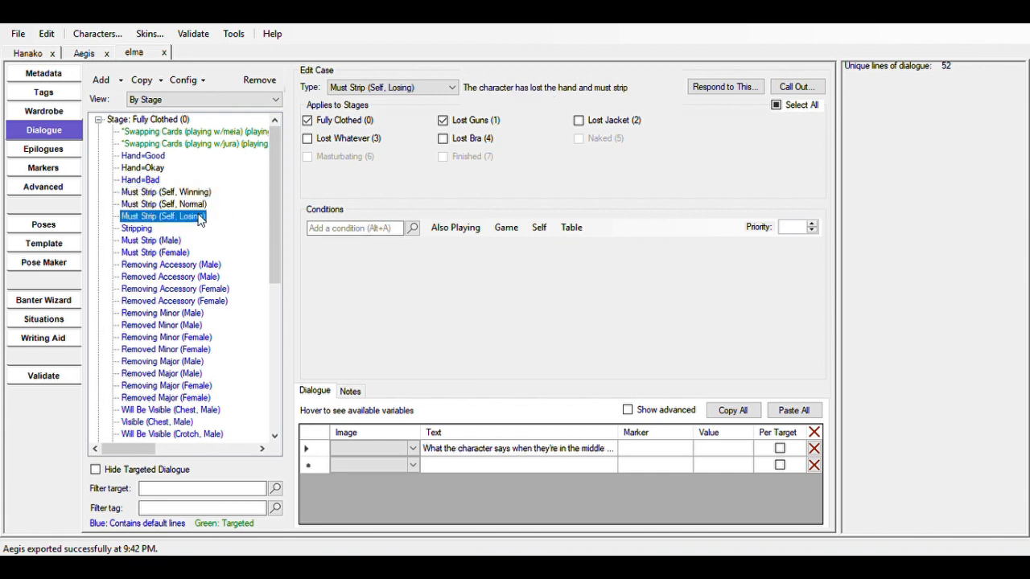
{"action": "left_click", "coordinate": [138, 230]}
{"action": "left_click", "coordinate": [161, 243]}
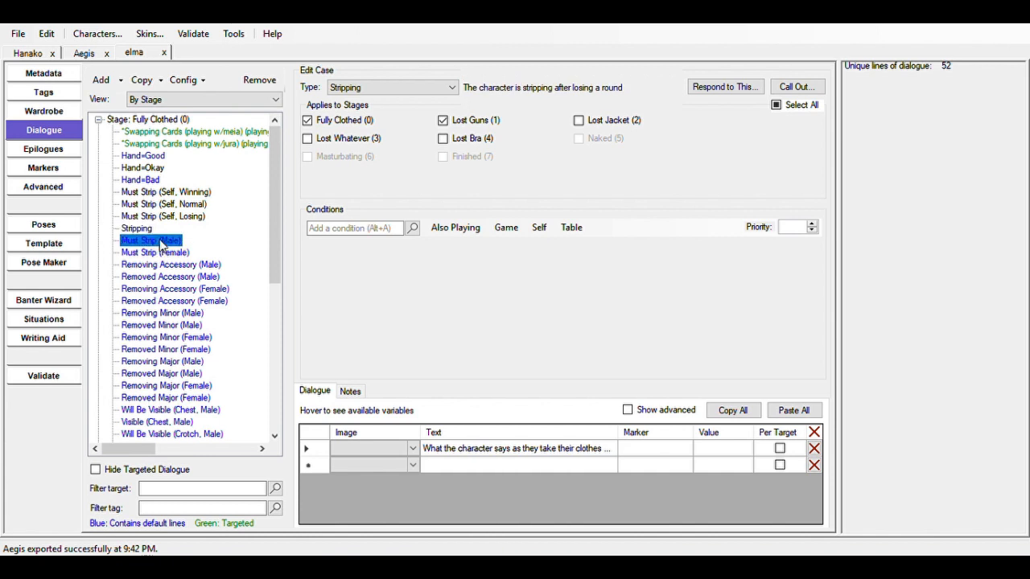
{"action": "left_click", "coordinate": [162, 251]}
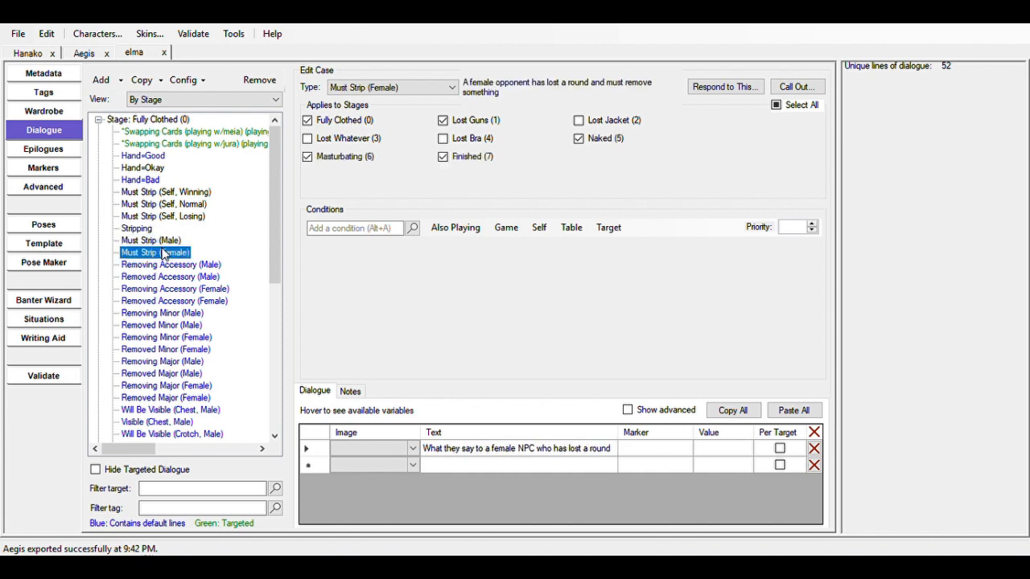
{"action": "left_click", "coordinate": [177, 266]}
{"action": "scroll", "coordinate": [178, 271], "scroll_direction": "down", "scroll_amount": 5}
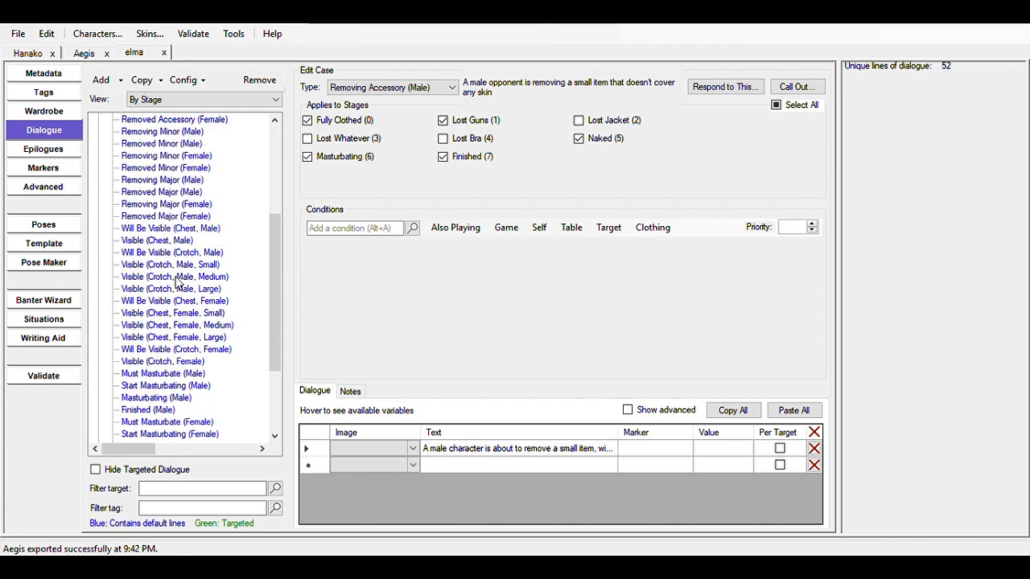
{"action": "scroll", "coordinate": [177, 281], "scroll_direction": "down", "scroll_amount": 3}
{"action": "scroll", "coordinate": [178, 281], "scroll_direction": "up", "scroll_amount": 8}
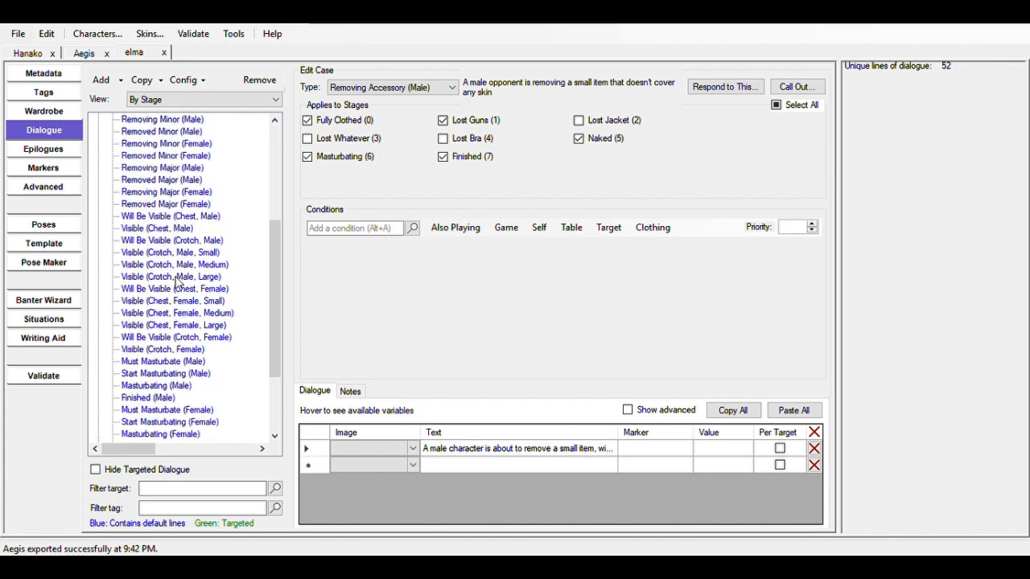